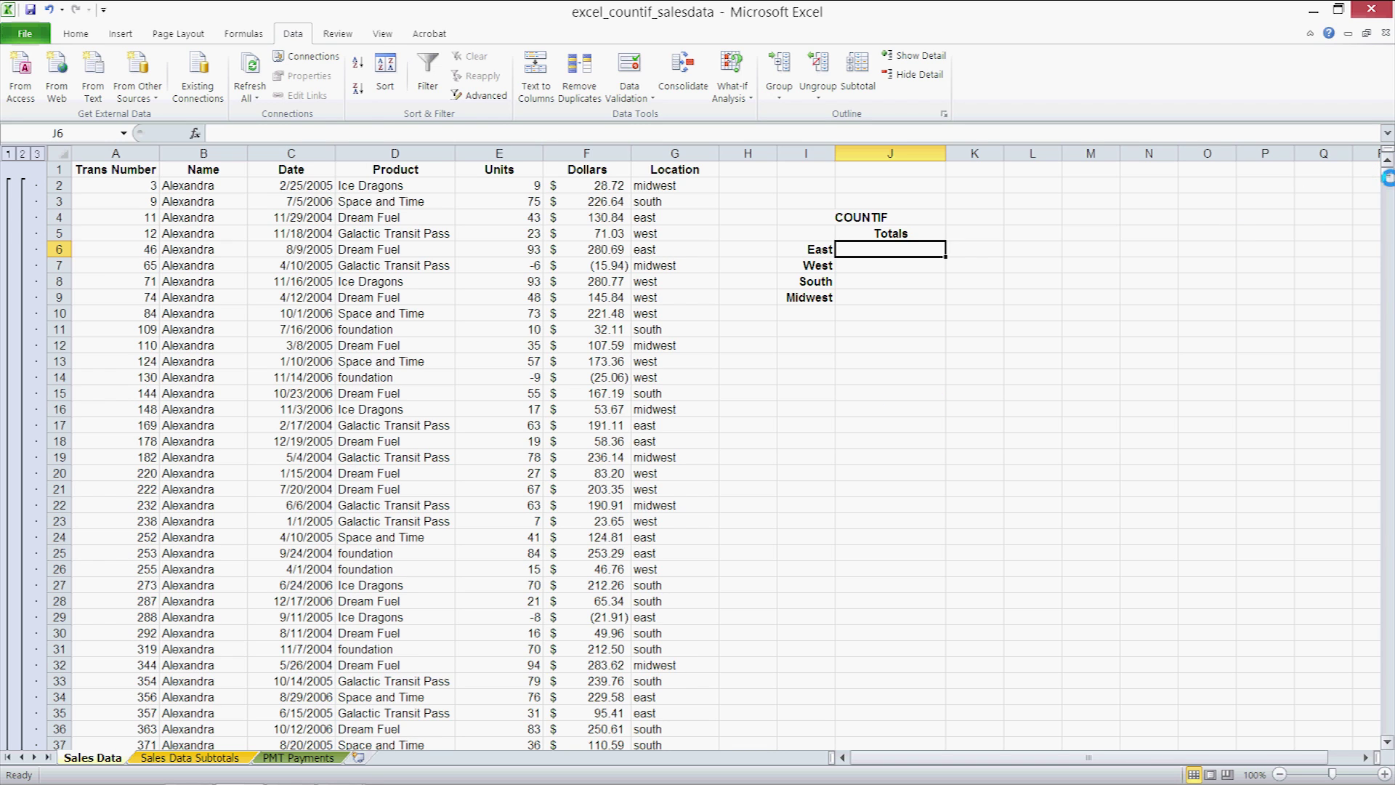
Switch the outline to the grand-total level, then per-name subtotals, then all detail rows
mouse_move(1388, 177)
left_mouse_down()
mouse_move(1387, 596)
mouse_move(1379, 171)
left_mouse_up()
left_click(10, 155)
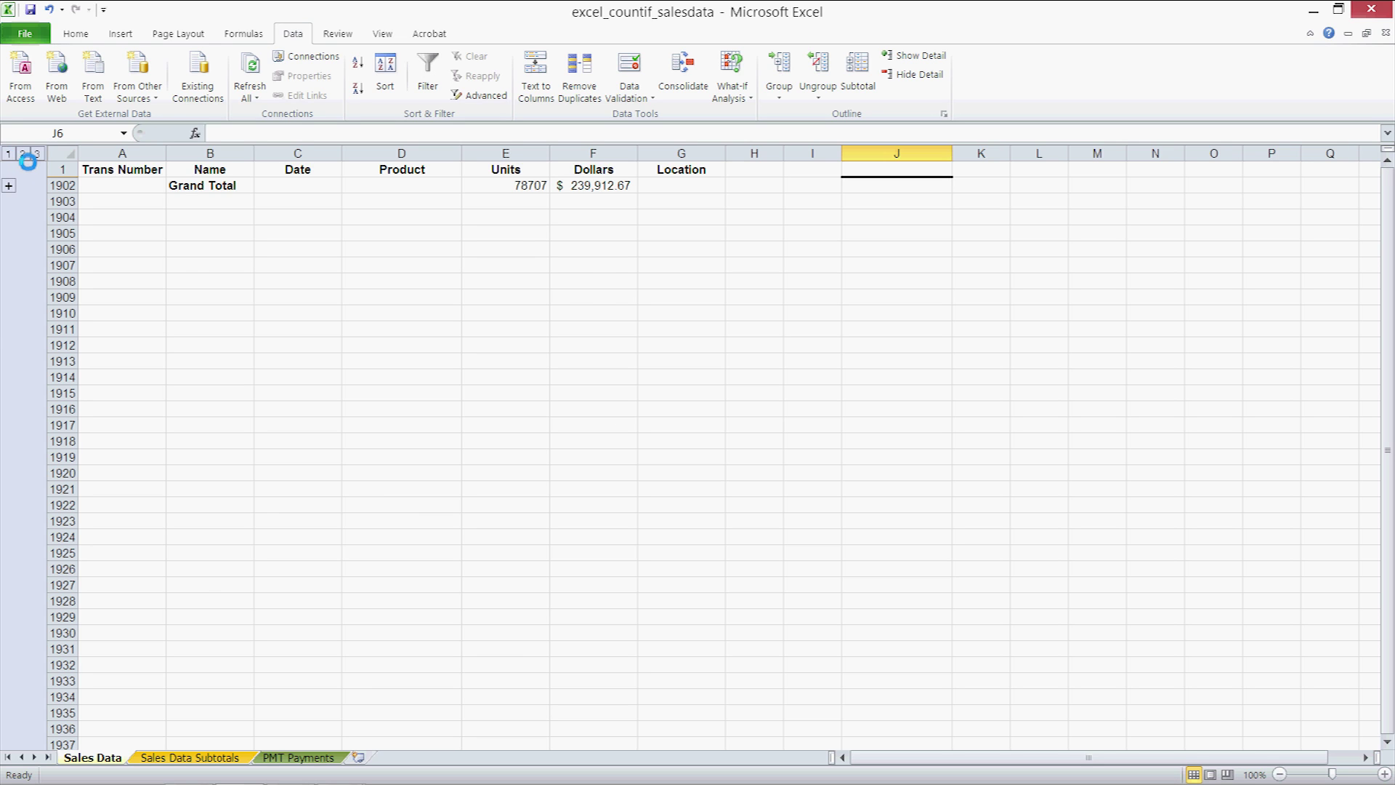
left_click(25, 154)
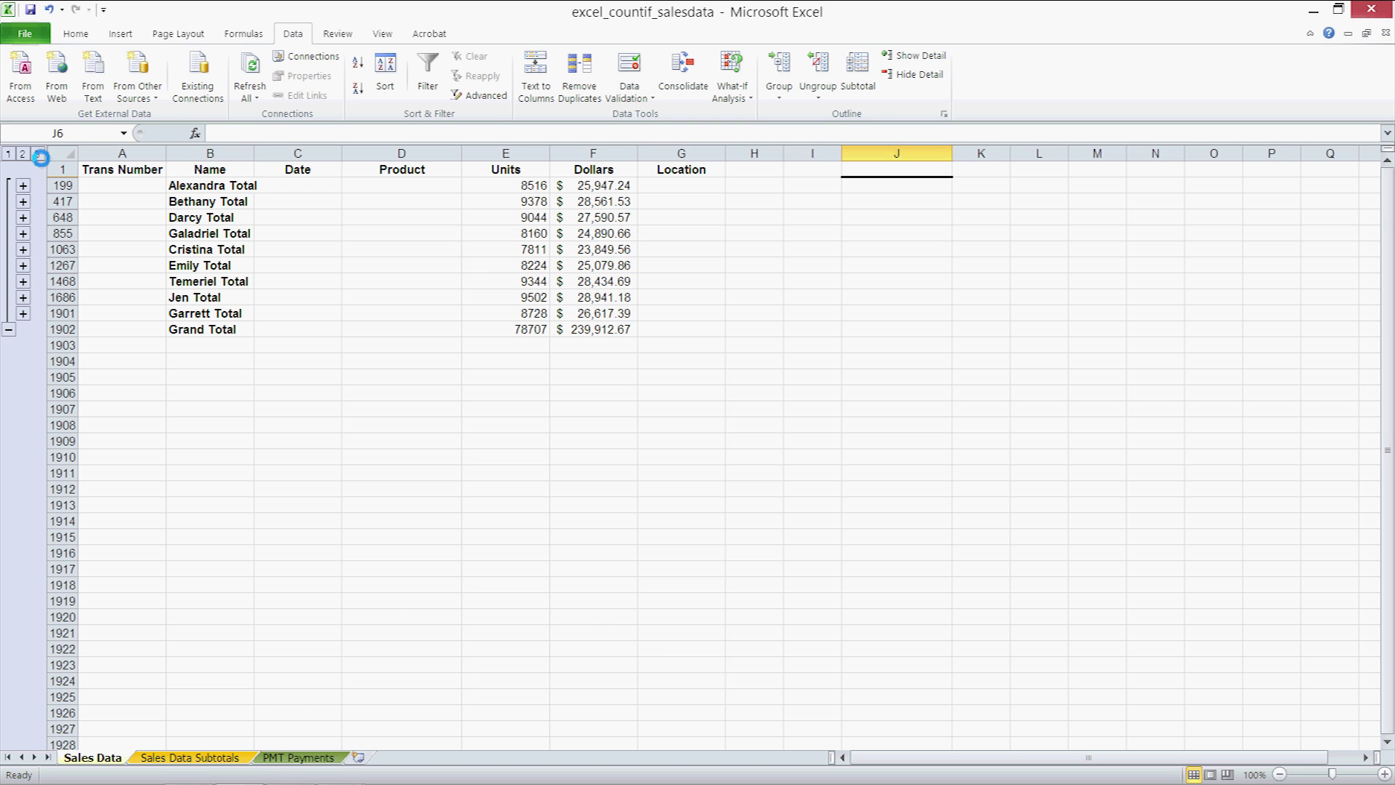
left_click(40, 154)
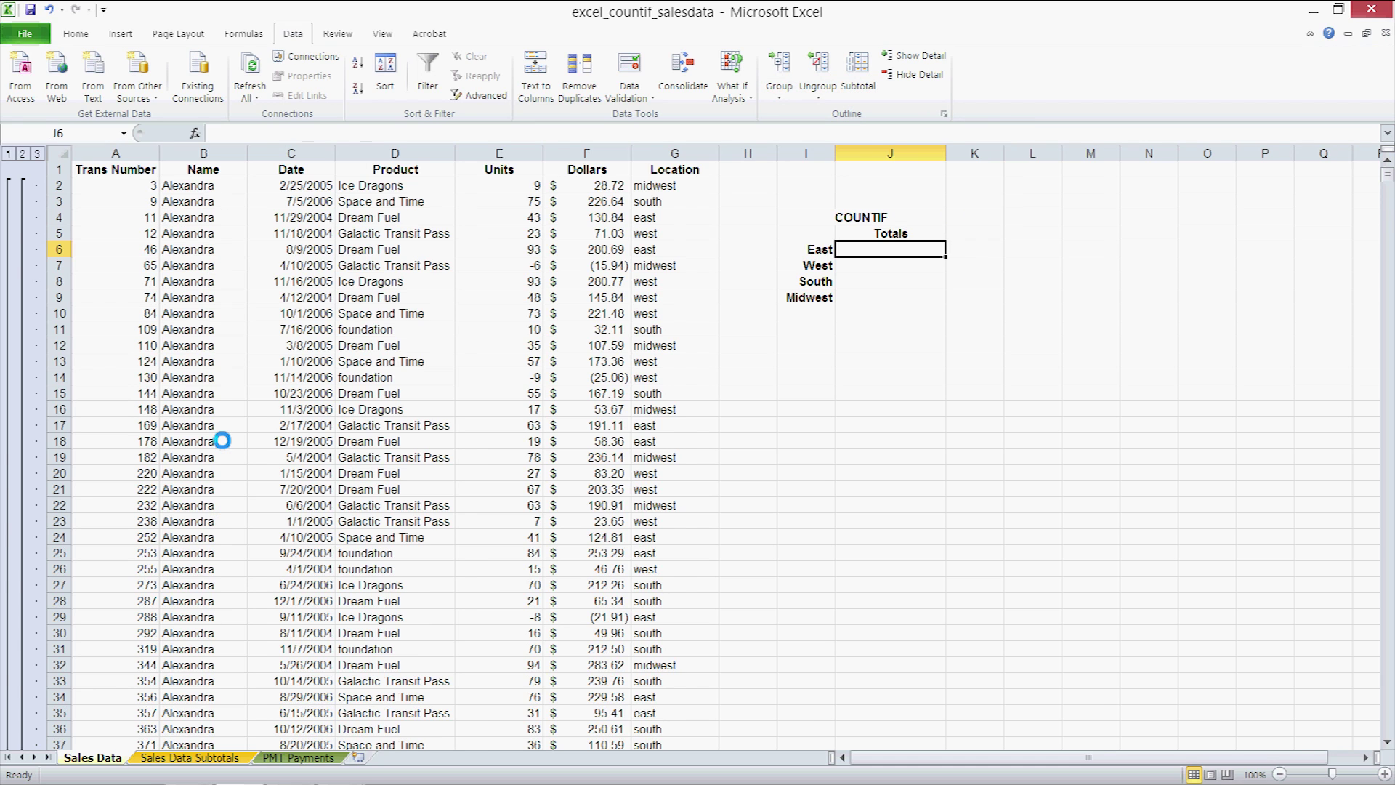
Inspect the first subtotal value in G4 on Sales Data Subtotals, then return to Sales Data
key("ctrl+Page_Down")
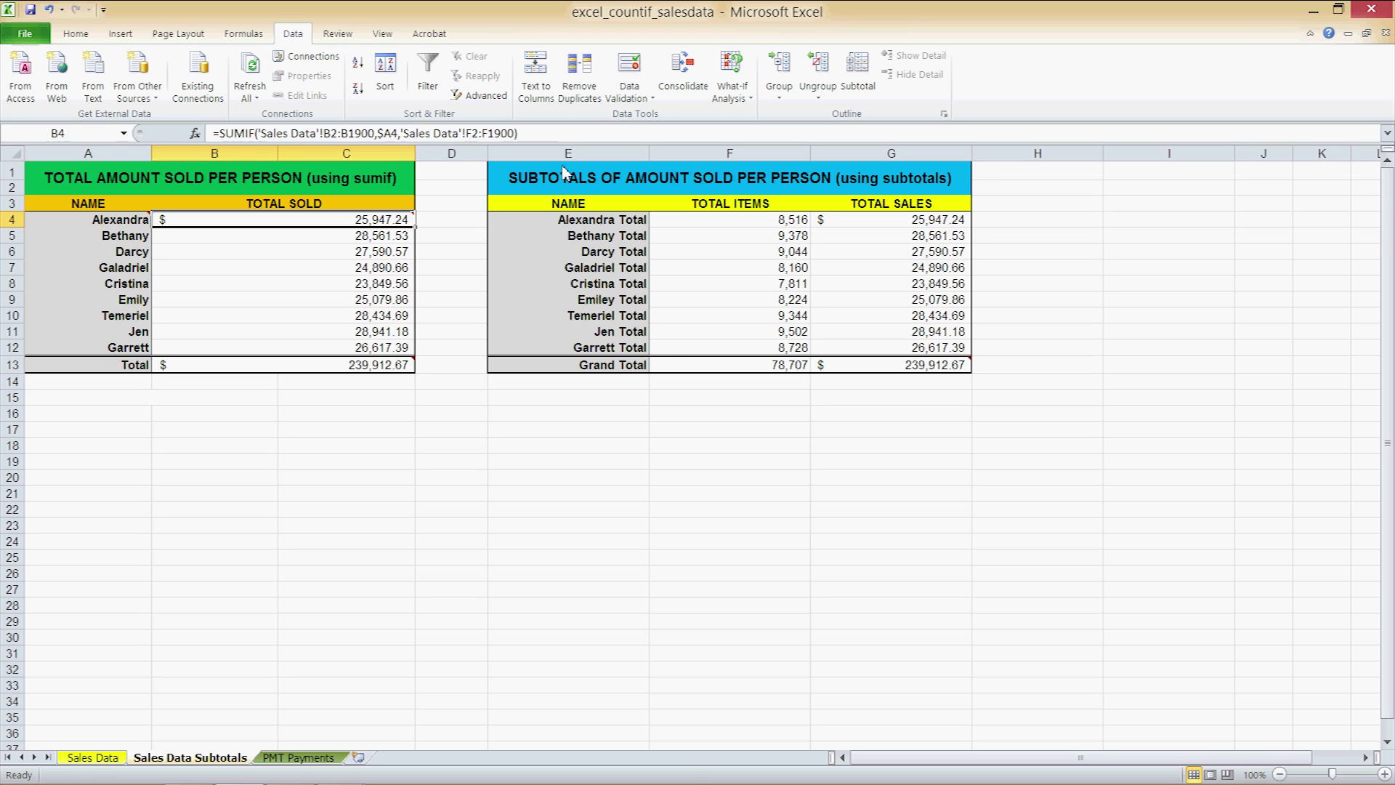
mouse_move(407, 226)
left_click(908, 227)
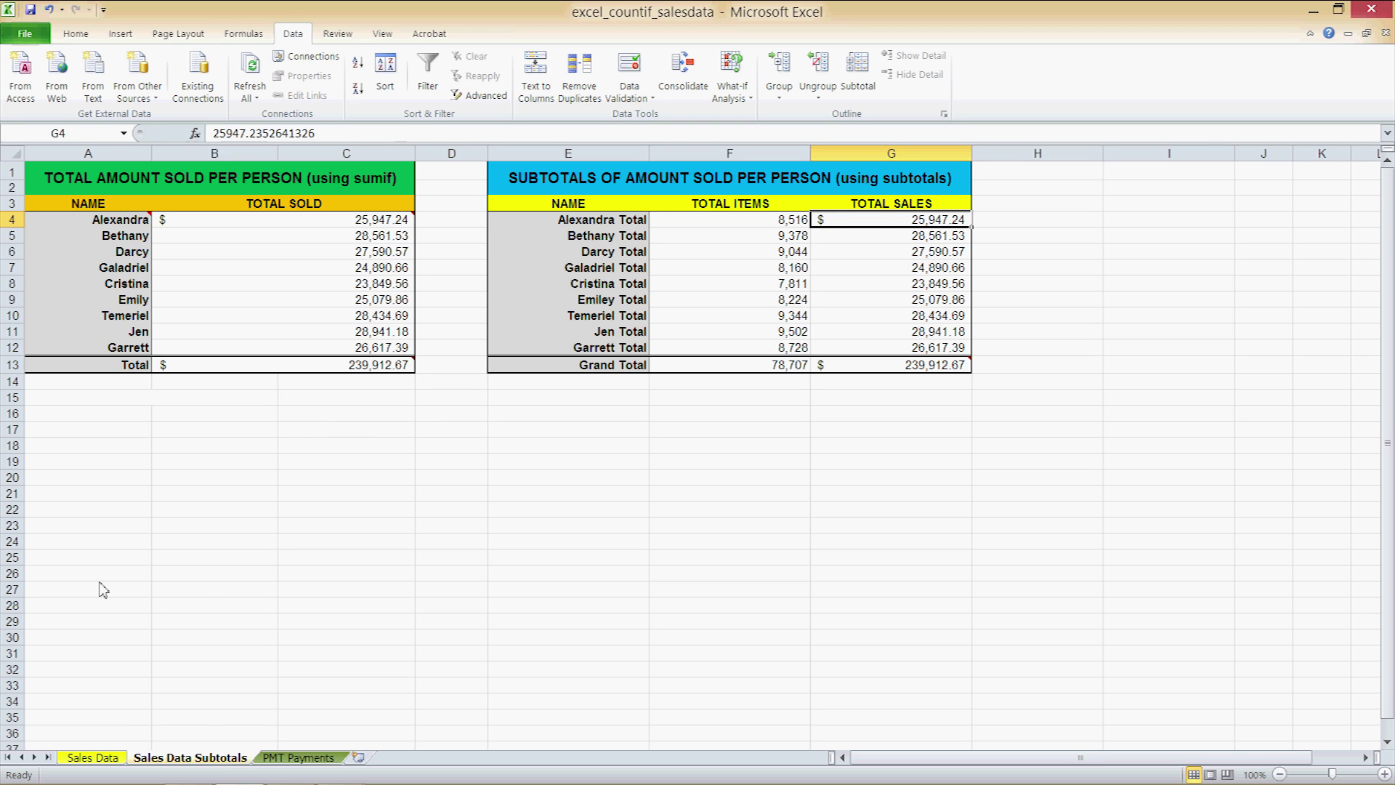
left_click(93, 757)
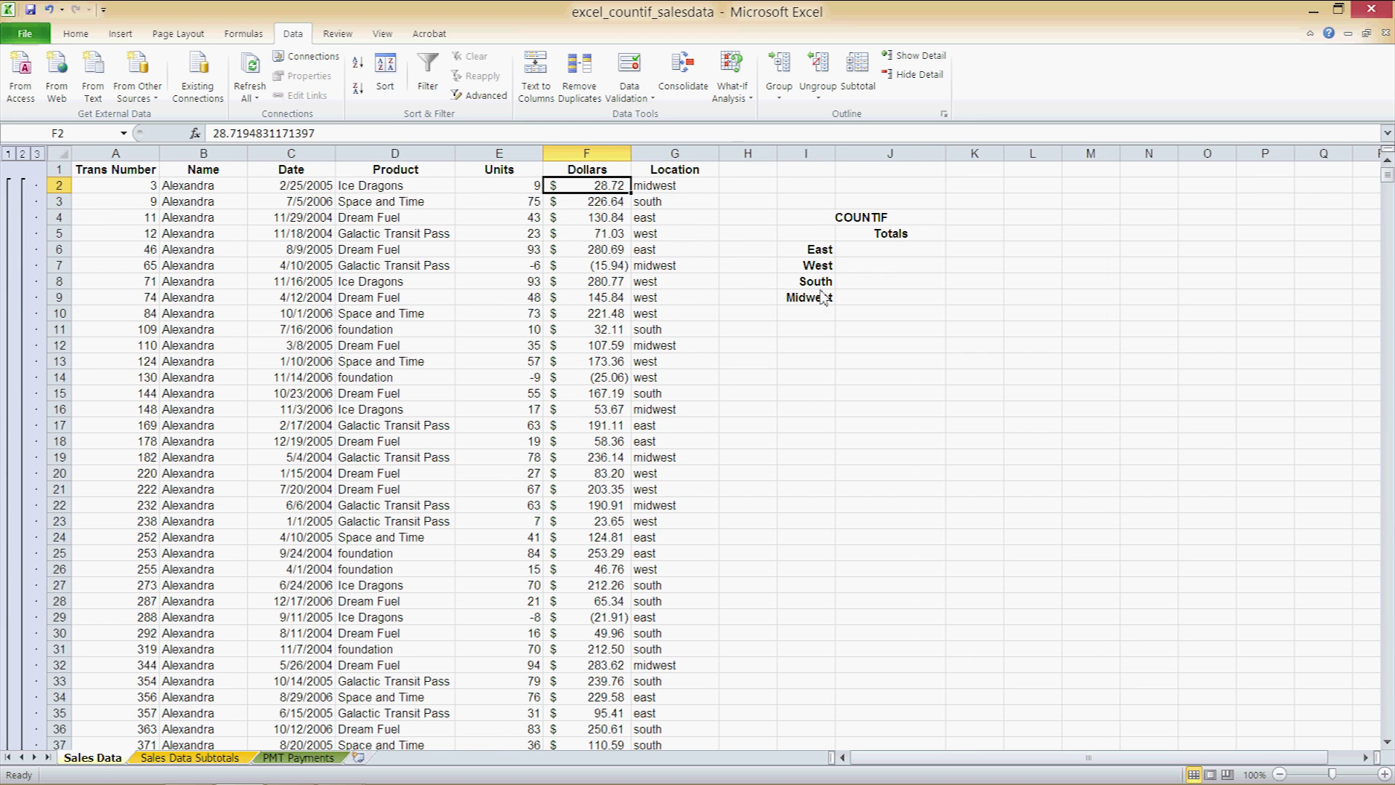
In J6, build =COUNTIF($G$2:$G$1900,I6) using the East label as criterion
left_click(862, 255)
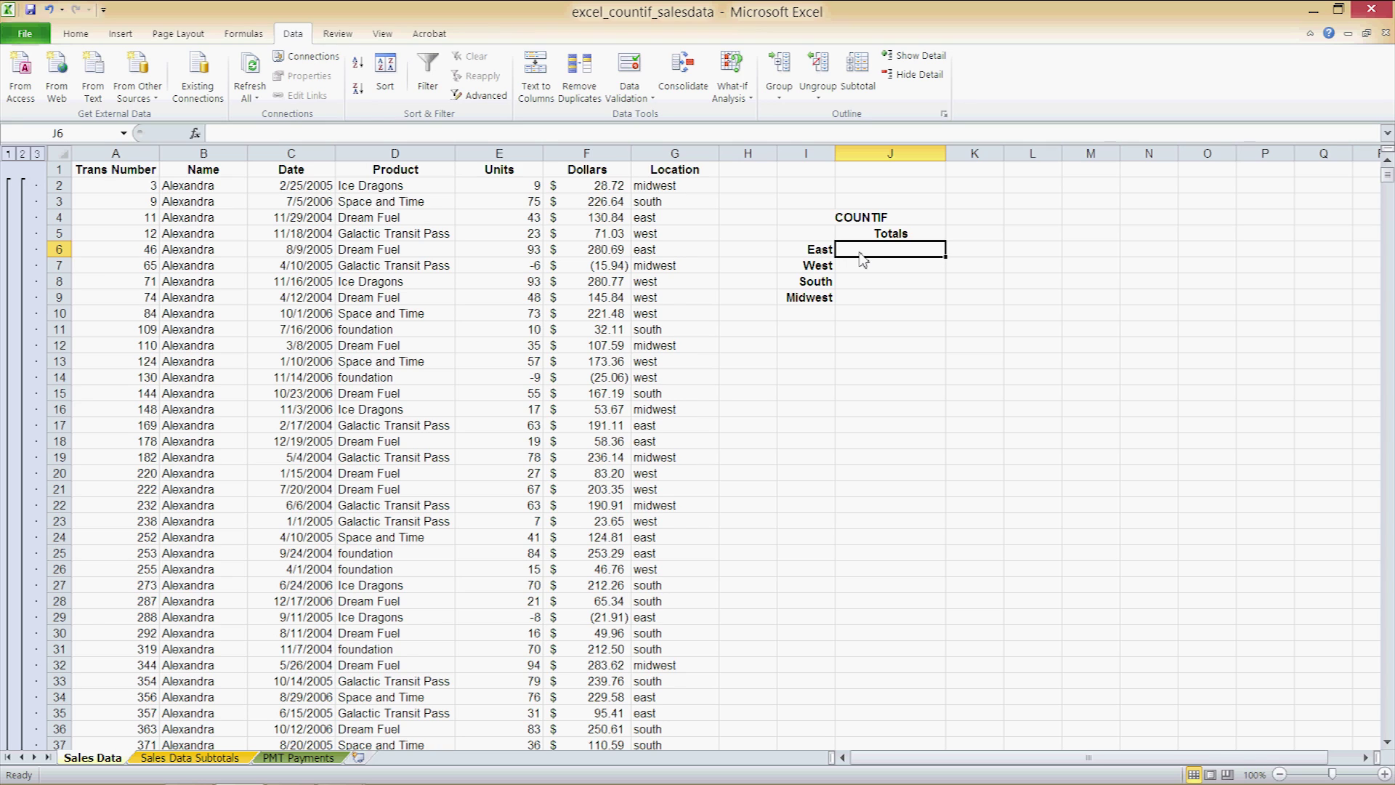
type("=")
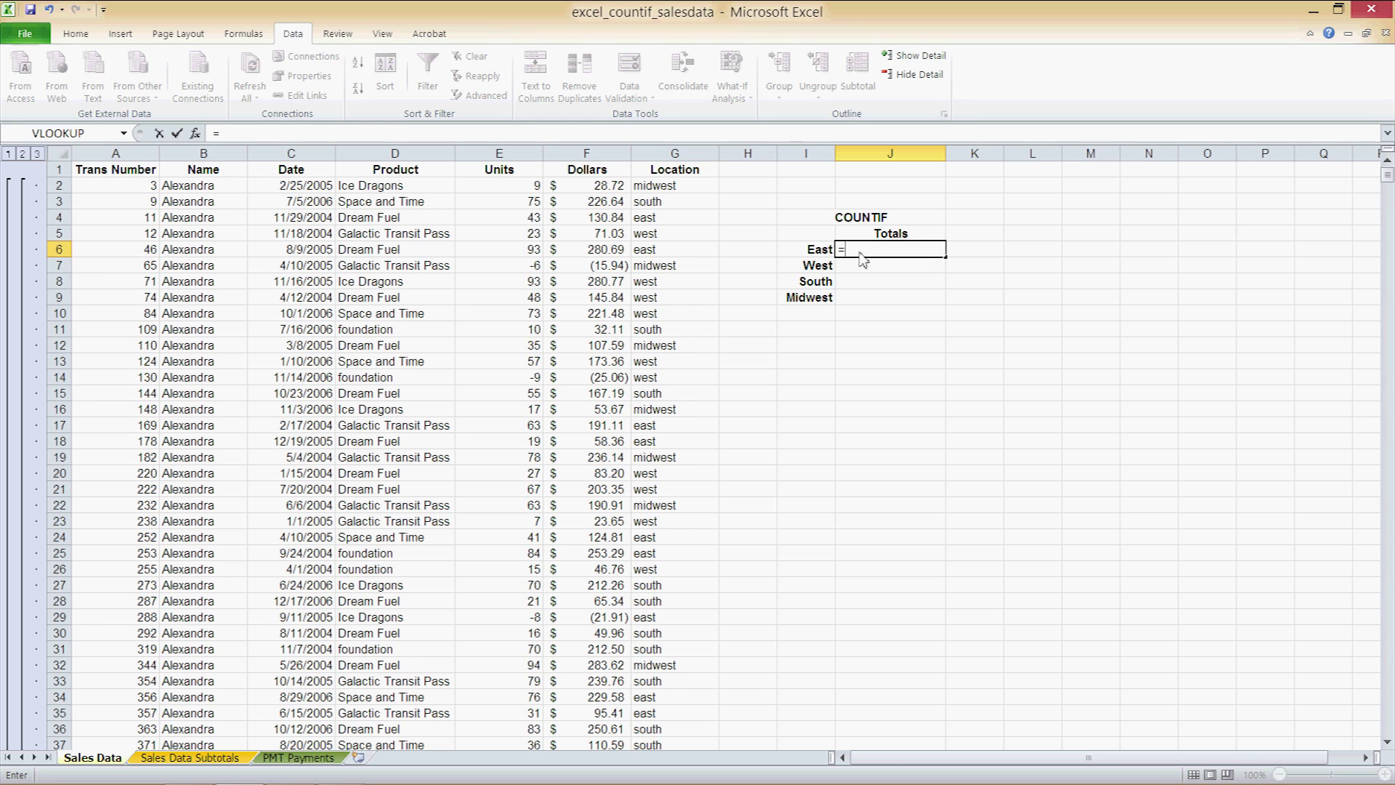
type("coun")
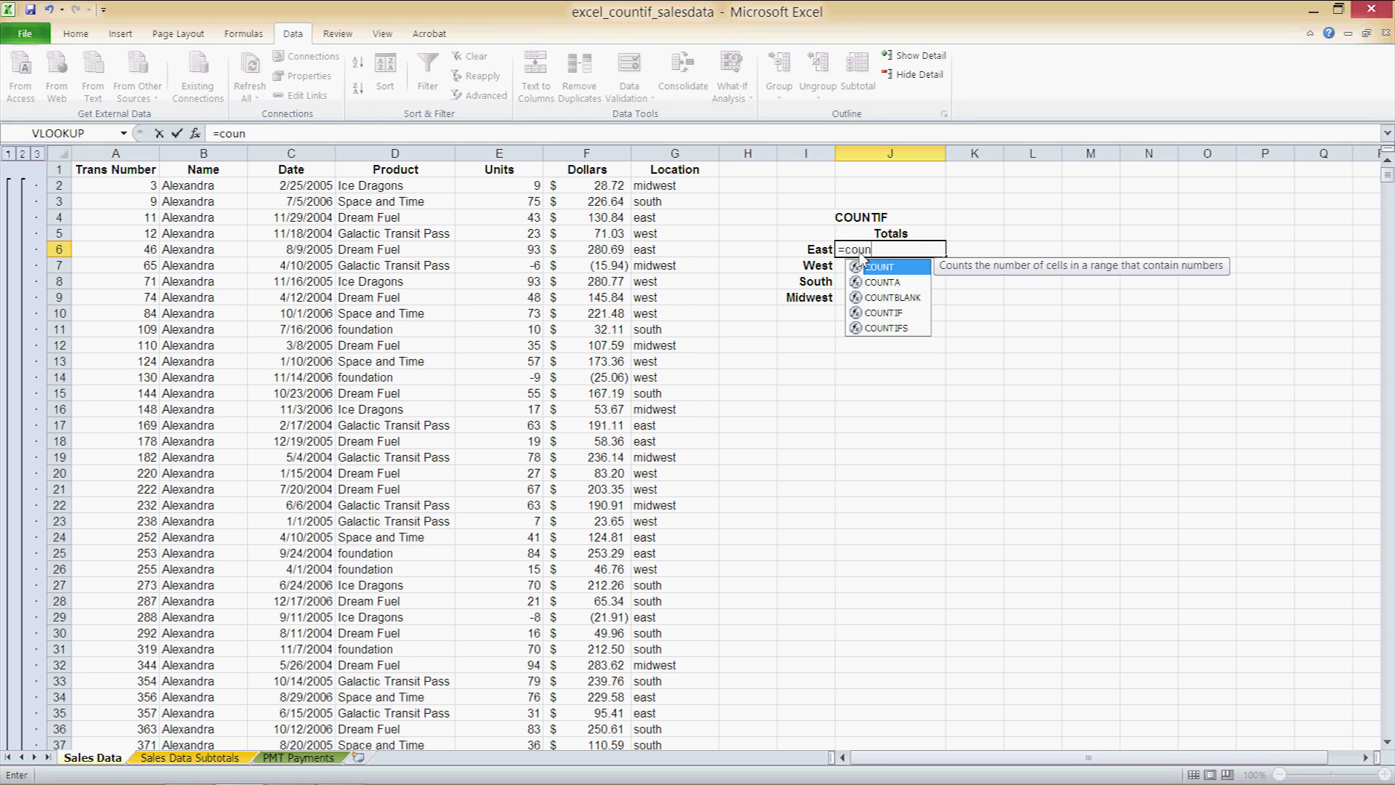
type("tfi")
key("BackSpace")
key("BackSpace")
type("if")
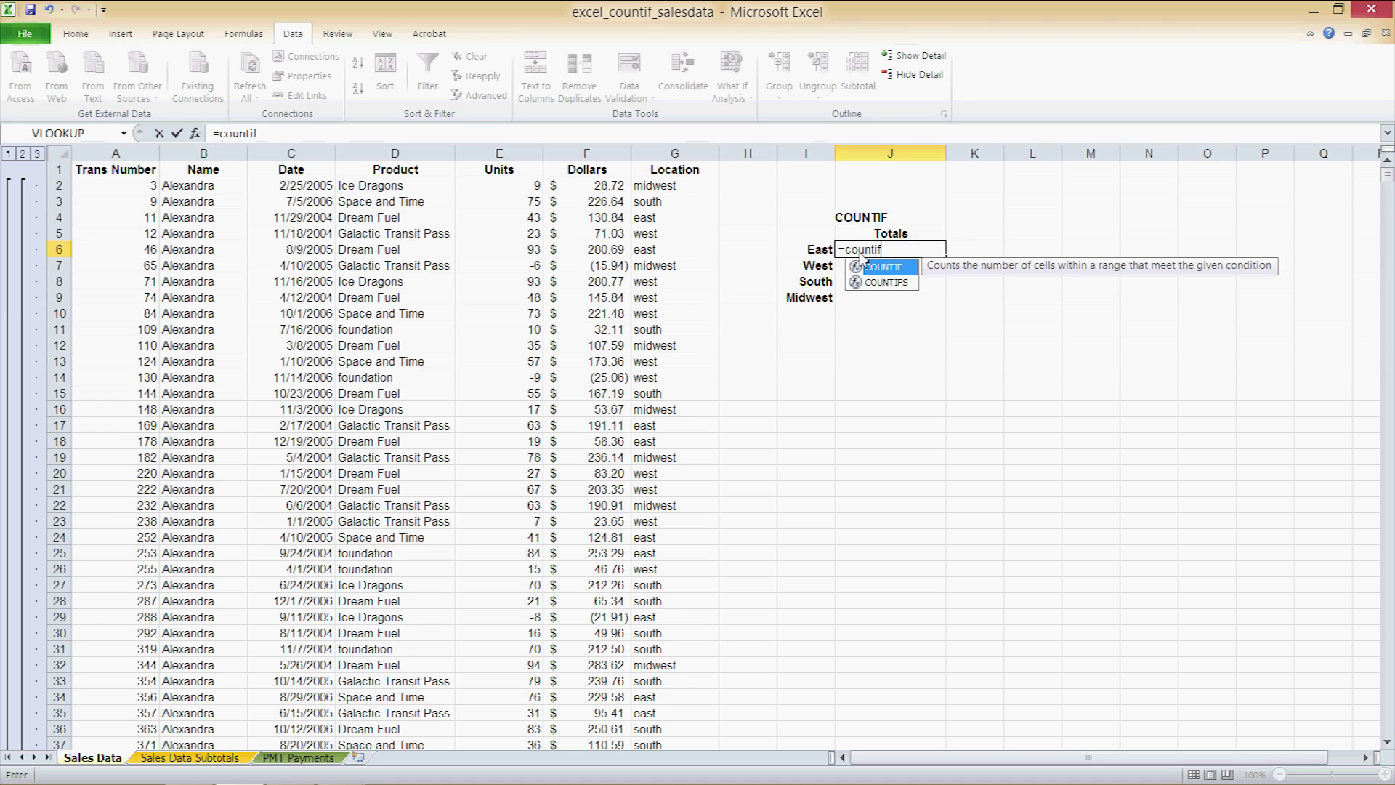
type("(")
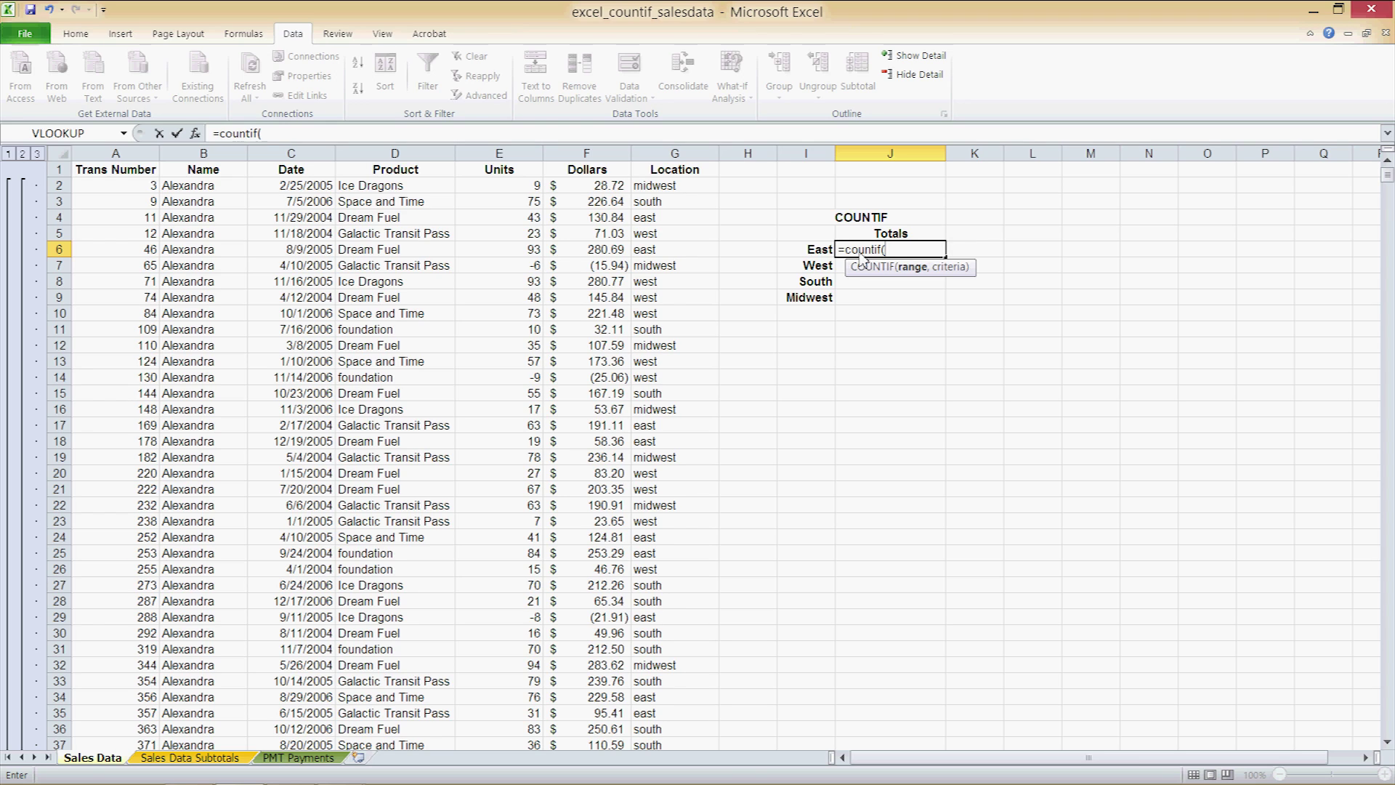
type("G")
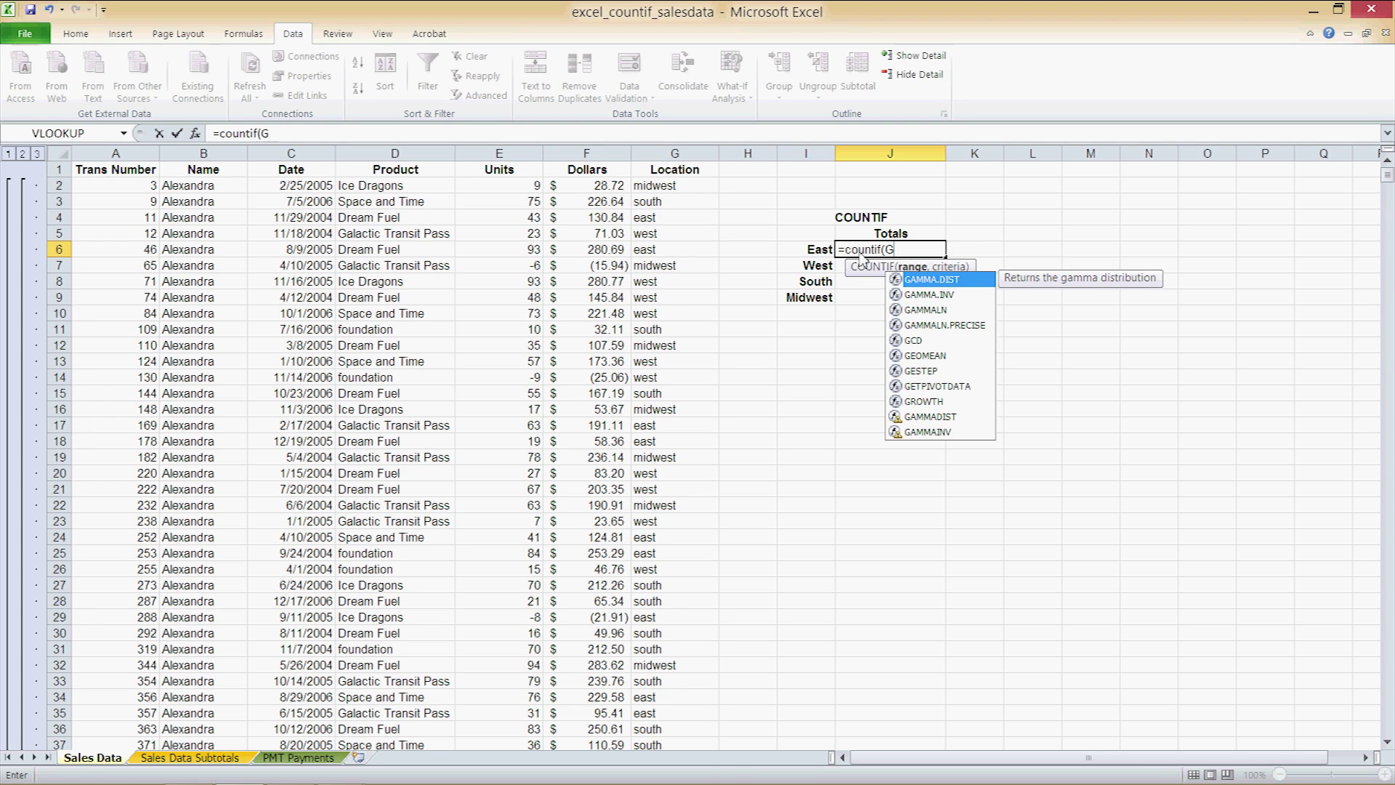
type("2:G1")
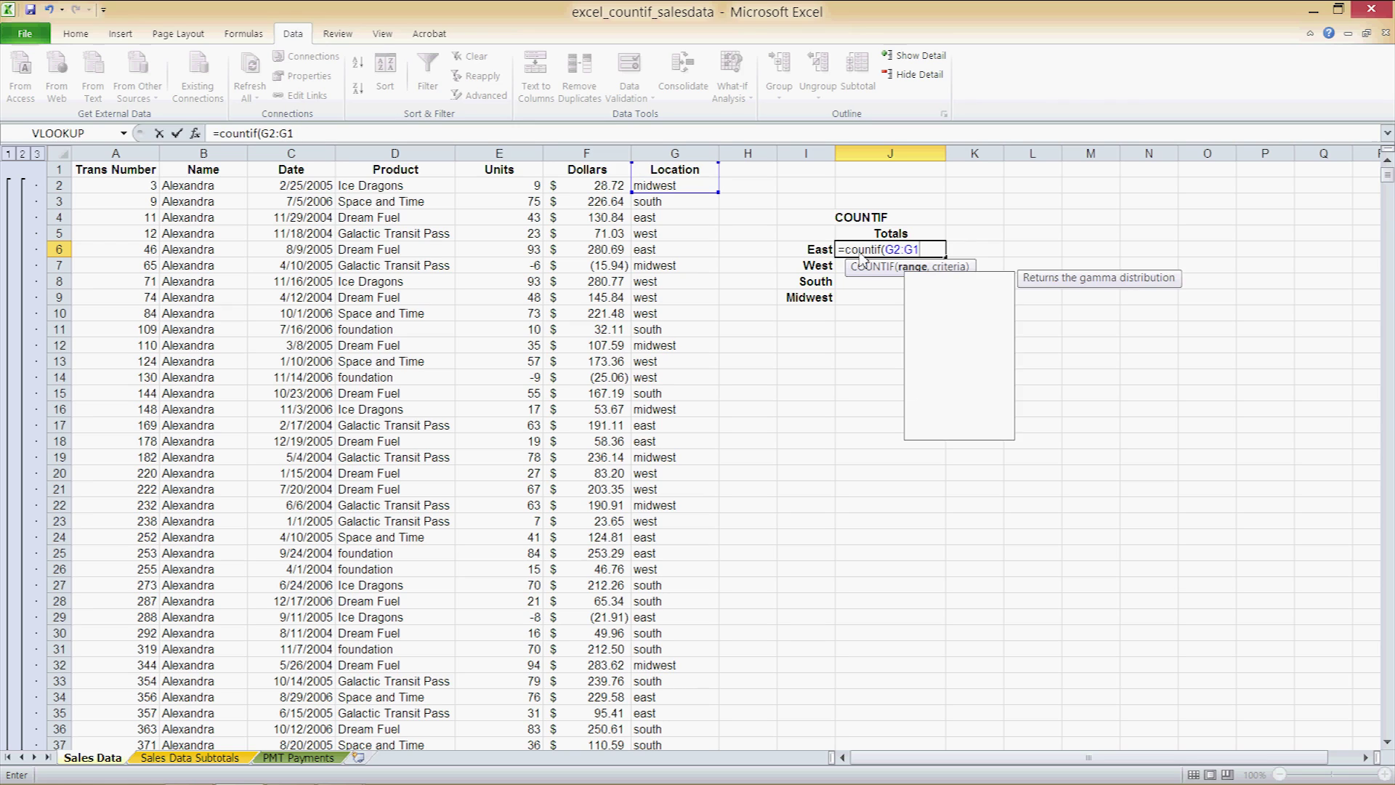
type("900")
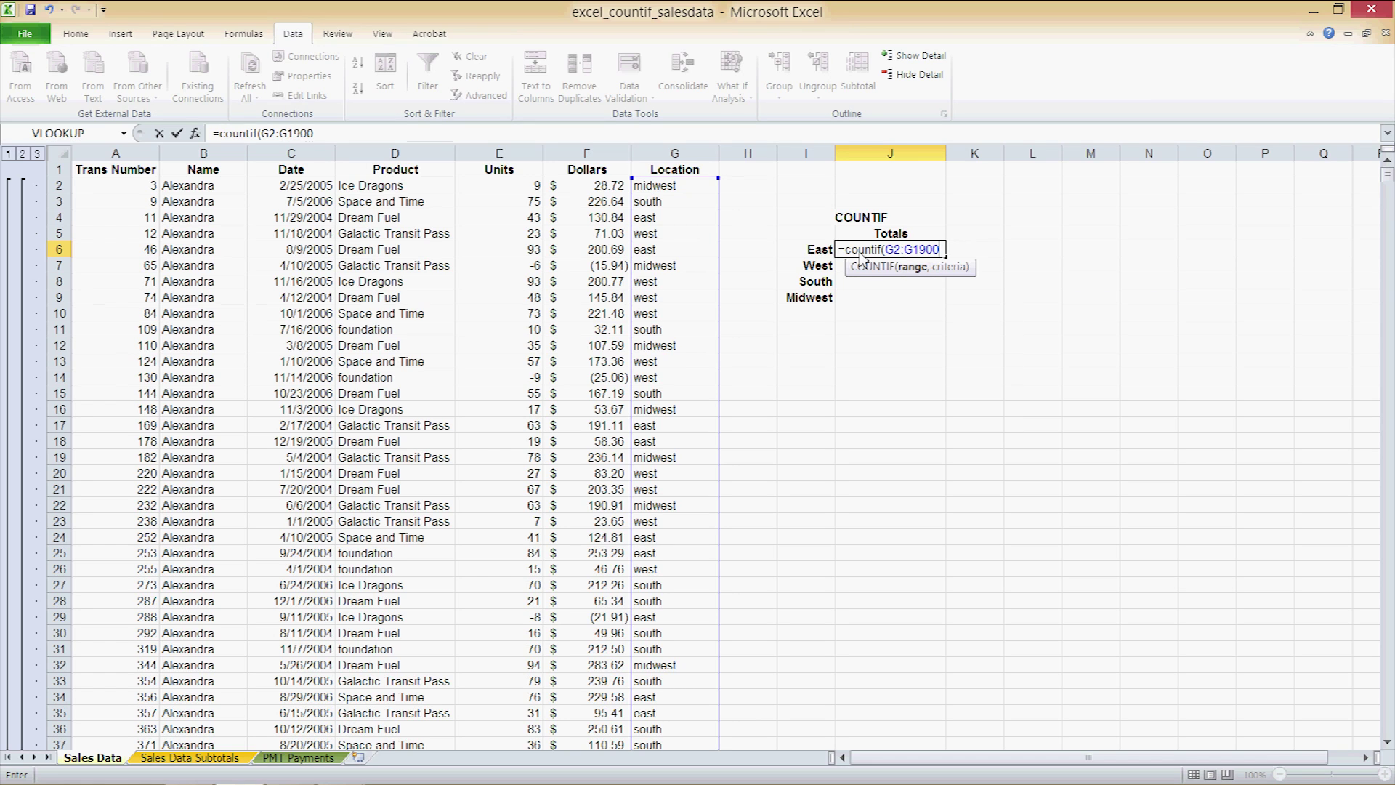
key("F4")
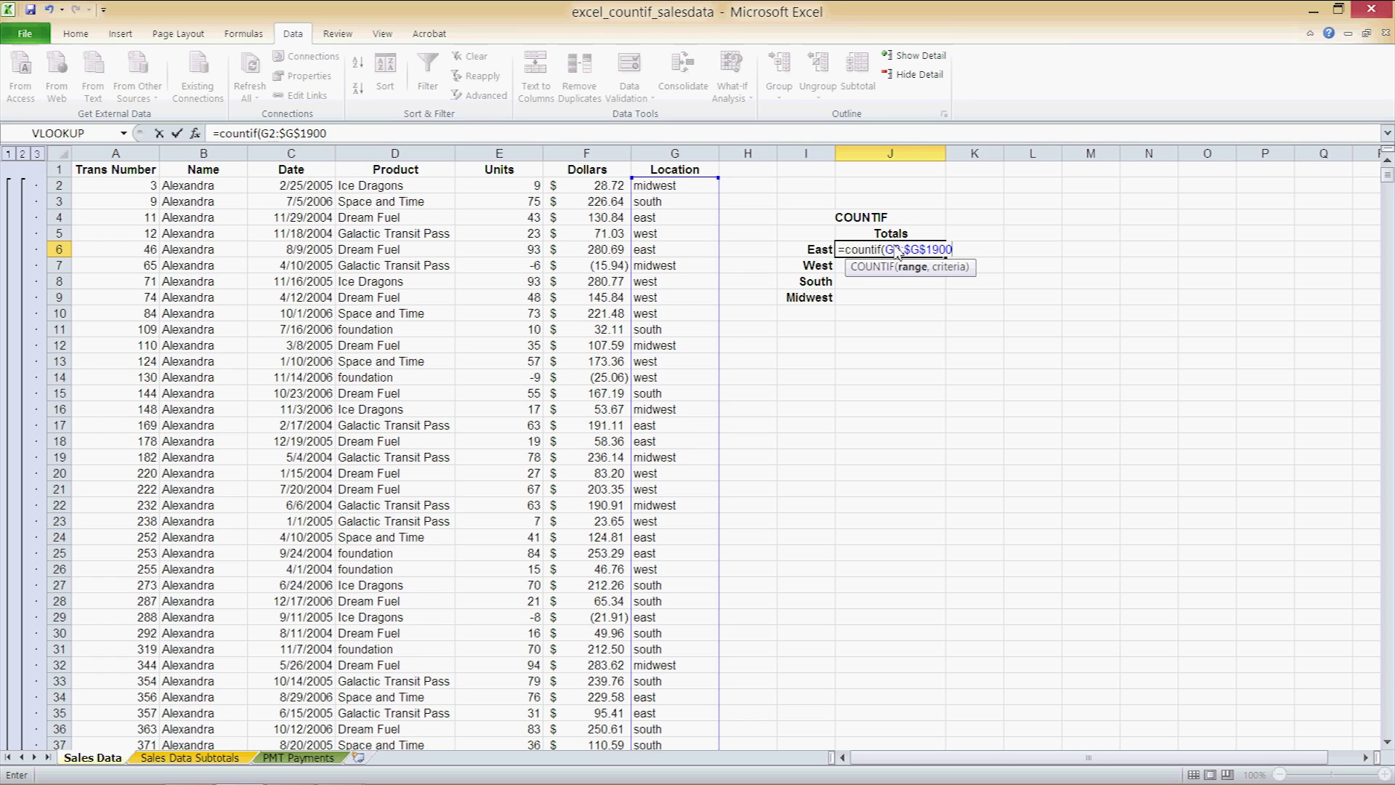
left_click(896, 248)
key("F4")
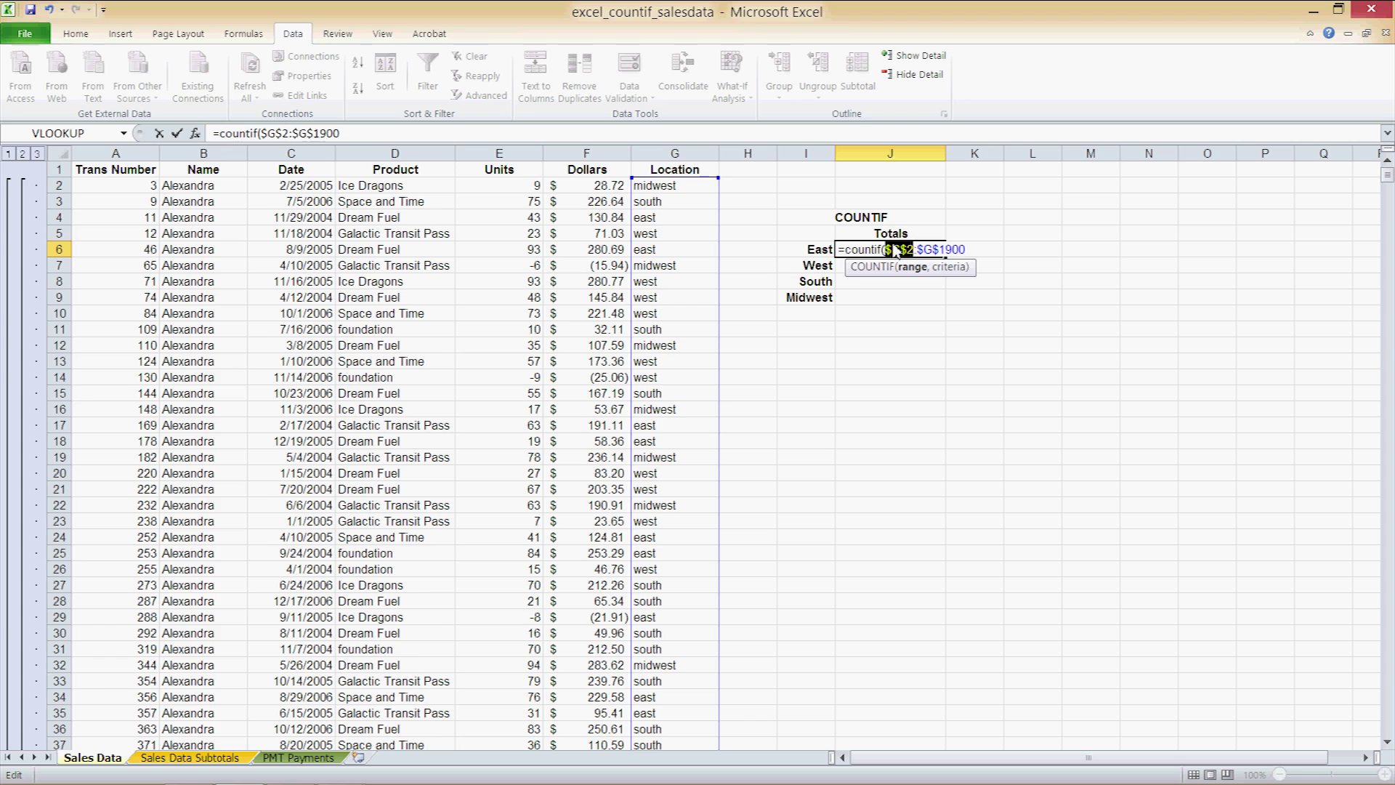
left_click(972, 255)
type(",")
left_click(819, 250)
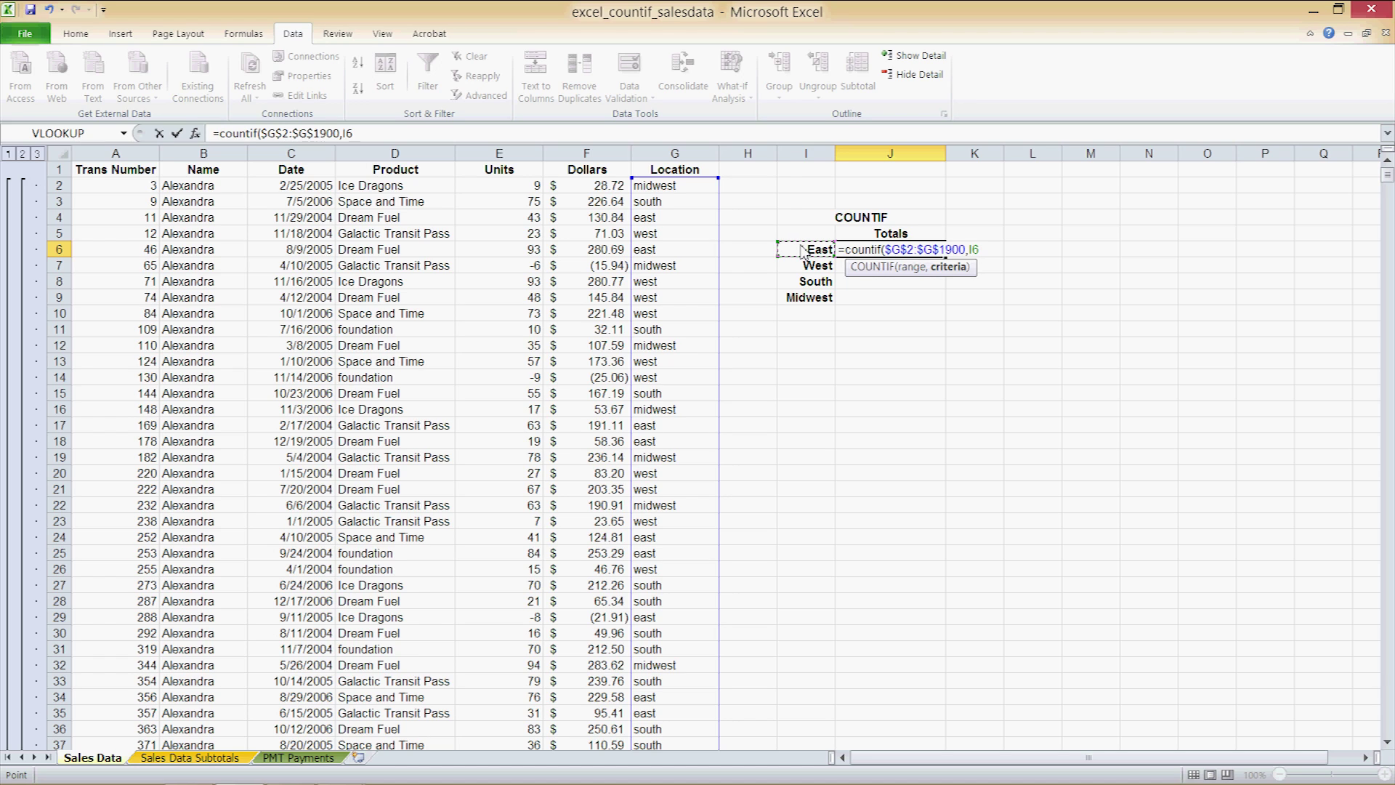
Finish the East COUNTIF (456) and fill it down to J9 for the Midwest row
type(")")
key("Return")
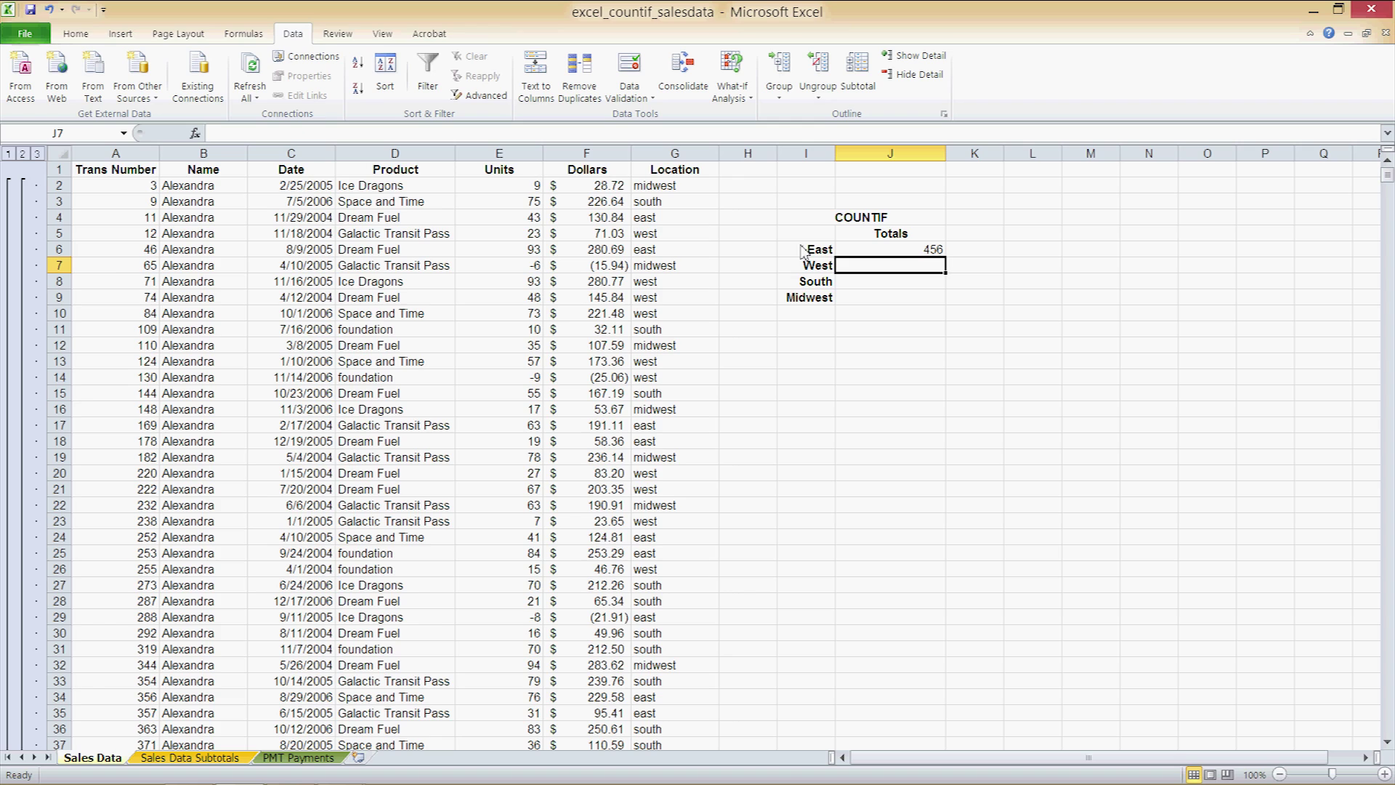
left_click(903, 255)
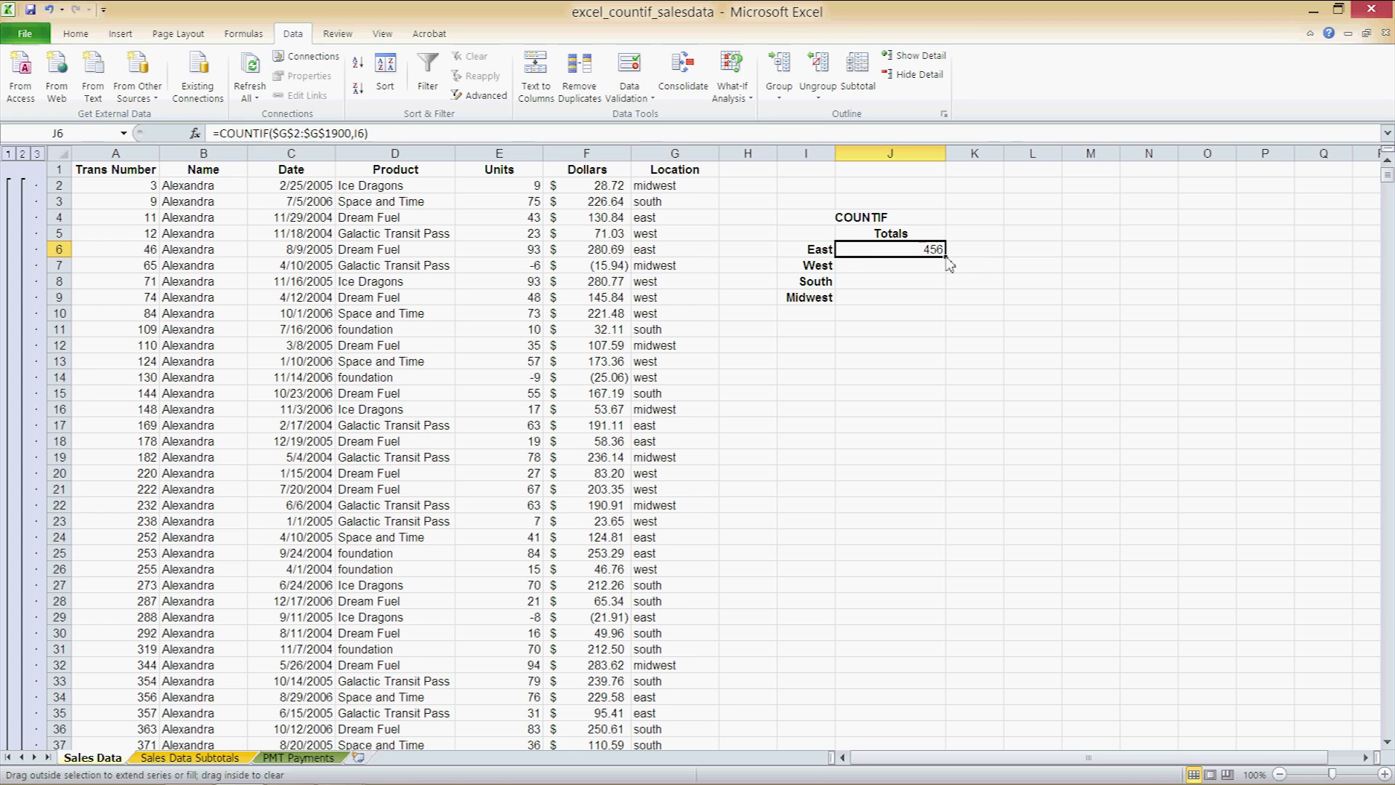
left_click_drag(947, 261, 948, 311)
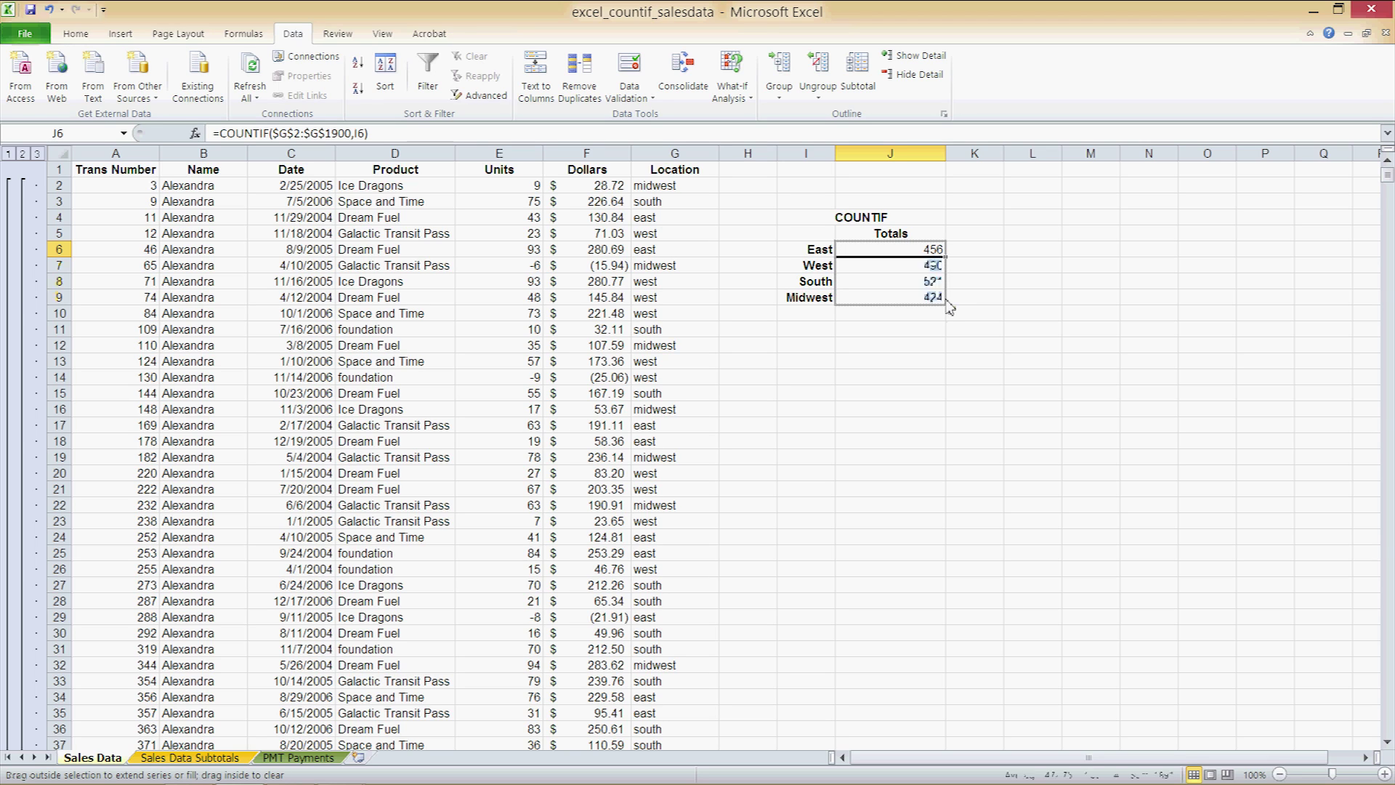
Check the COUNTIF formulas in J6:J9 and the East and Midwest labels in column I
left_click(927, 272)
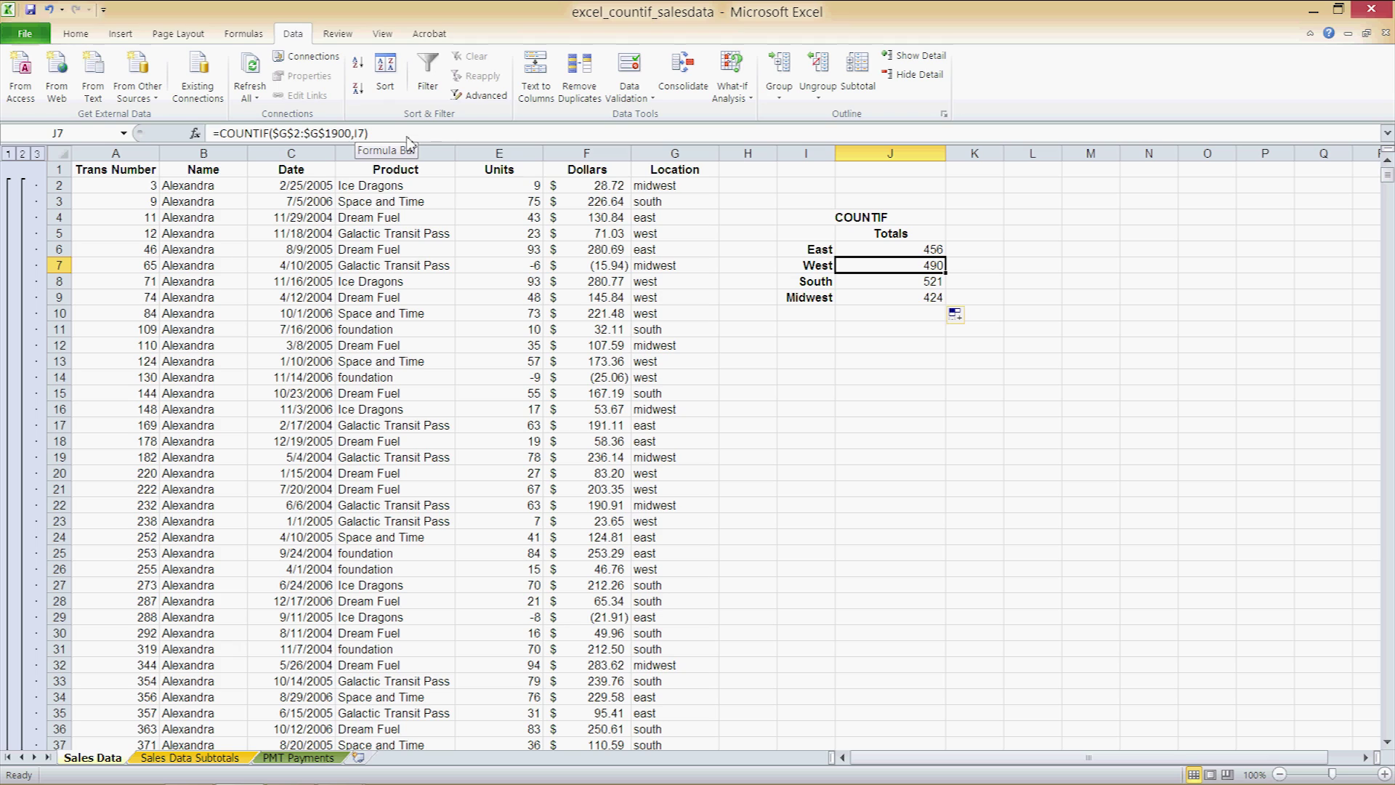
left_click(872, 287)
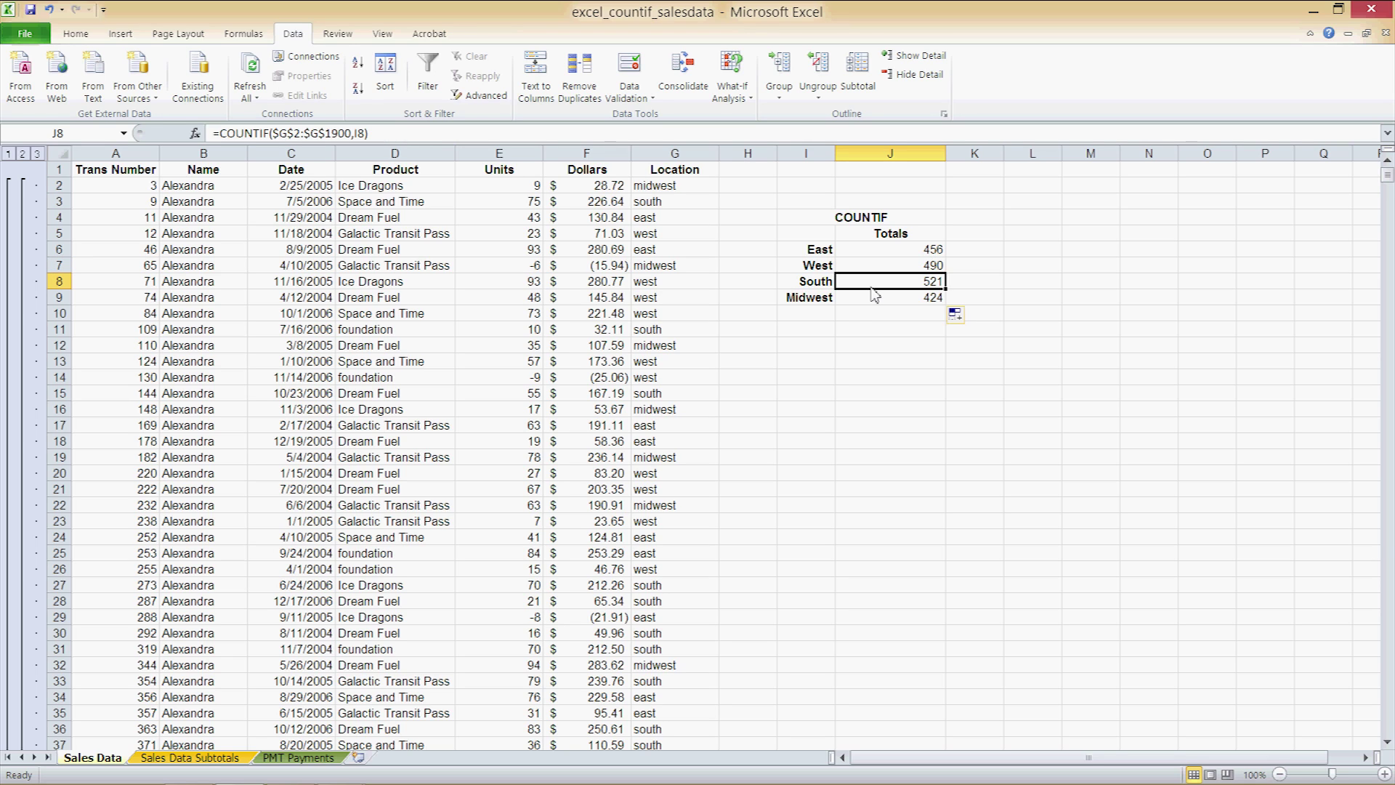
left_click(853, 304)
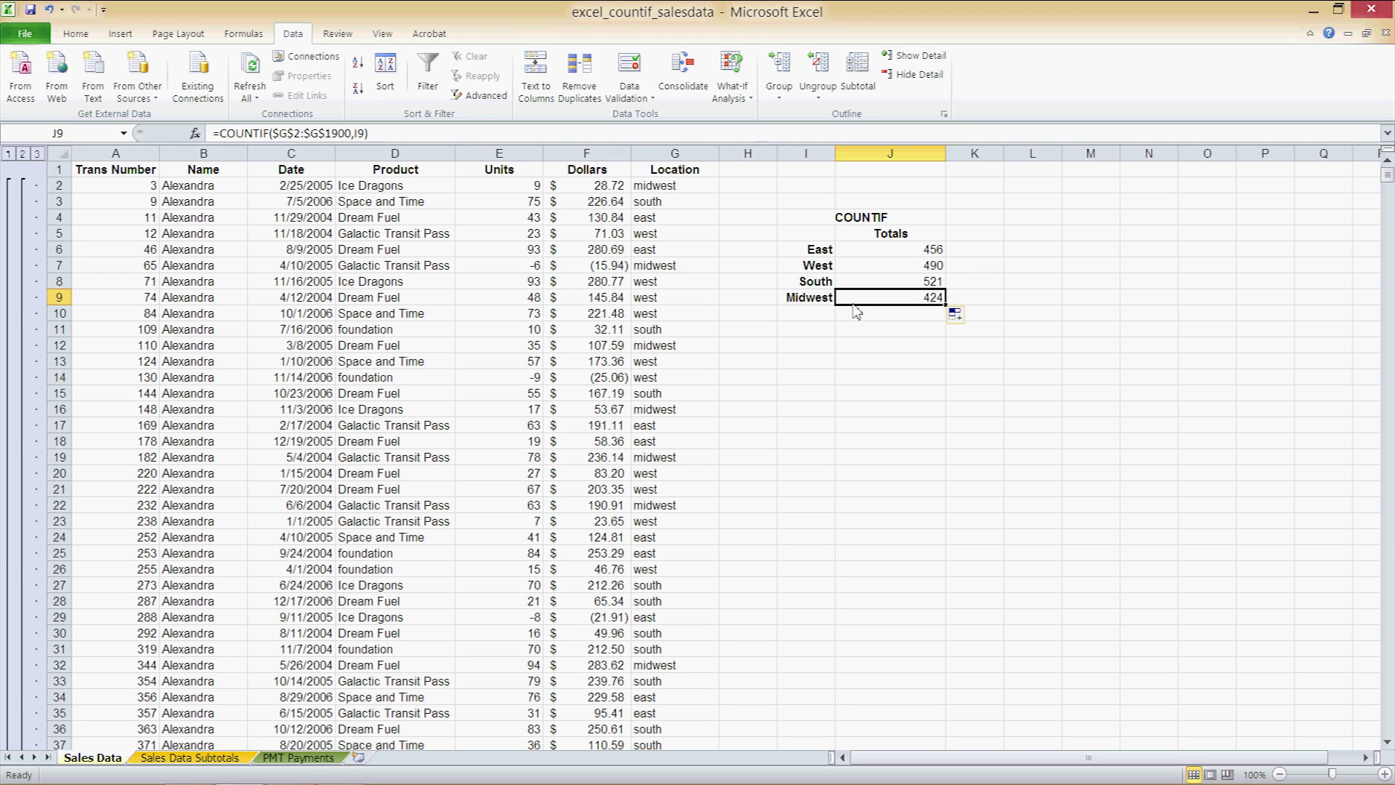
left_click(796, 250)
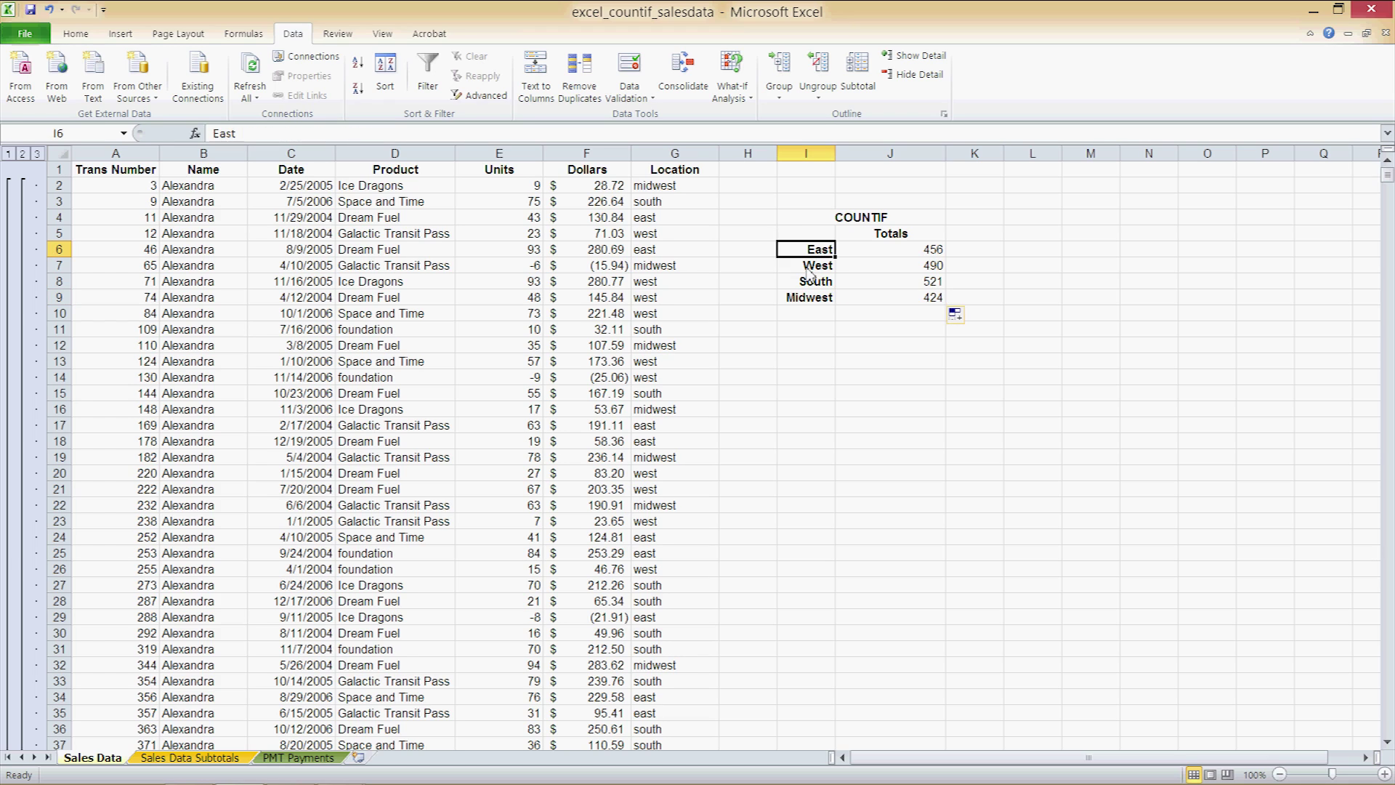
left_click(808, 298)
left_click(936, 251)
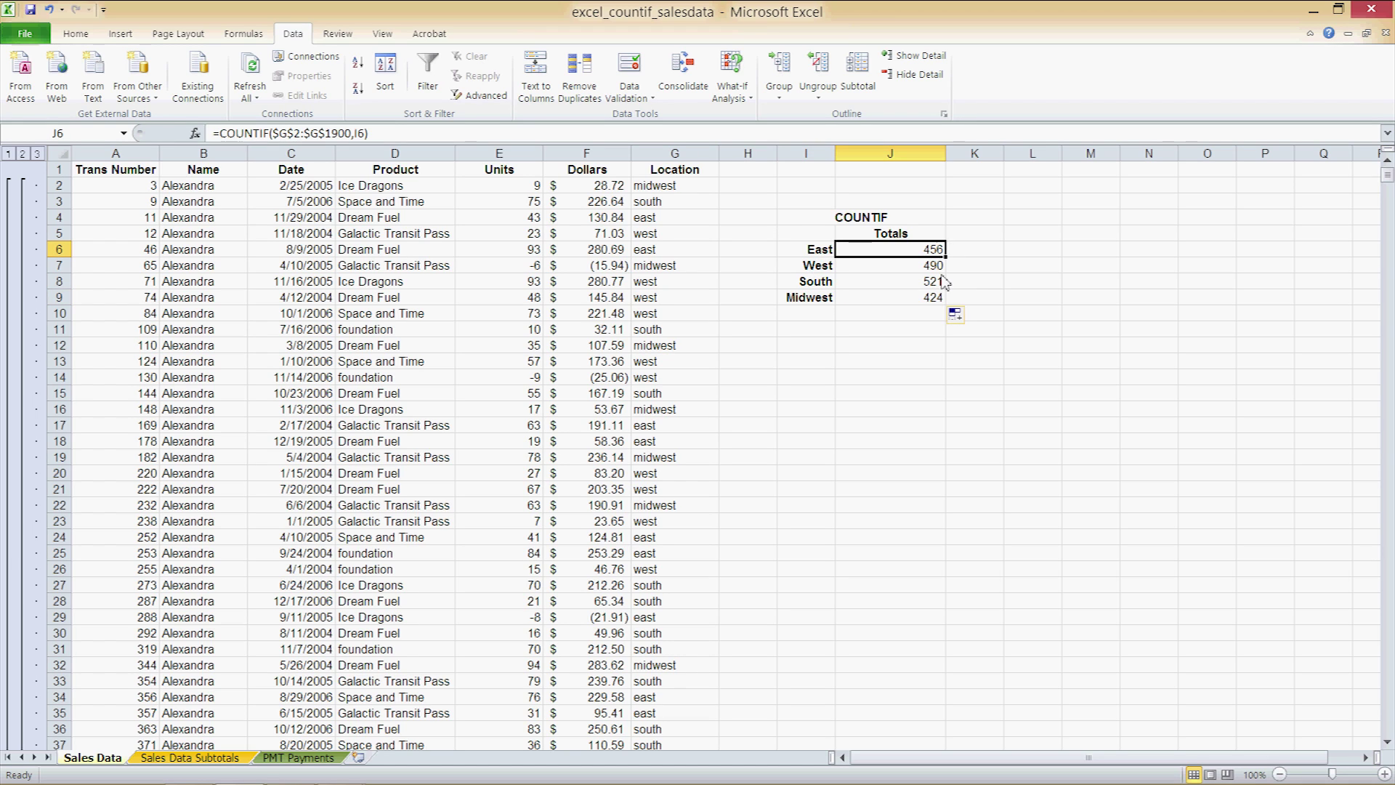
left_click(894, 302)
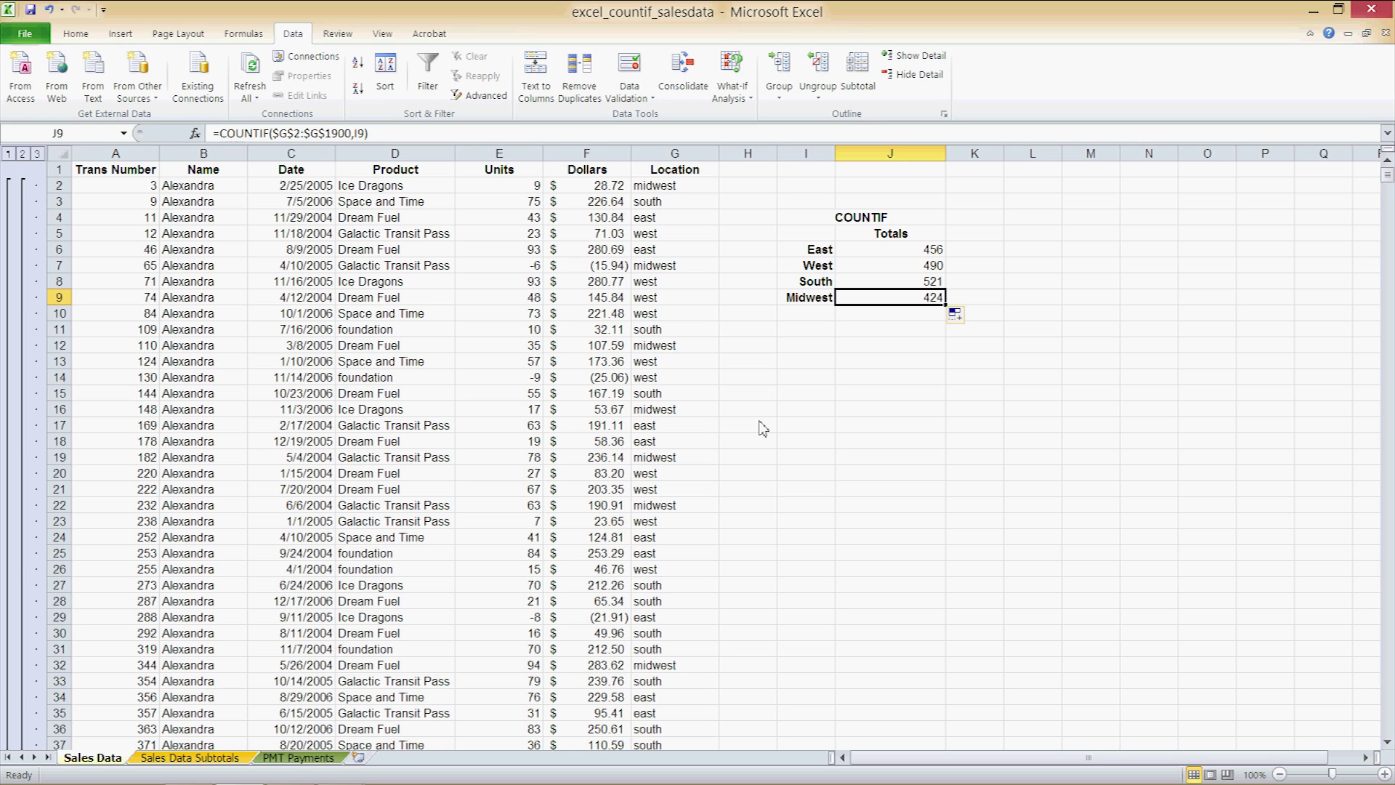
Go to PMT Payments and inspect the Monthly Payment comment and Principle & Interest PMT formula
left_click(312, 758)
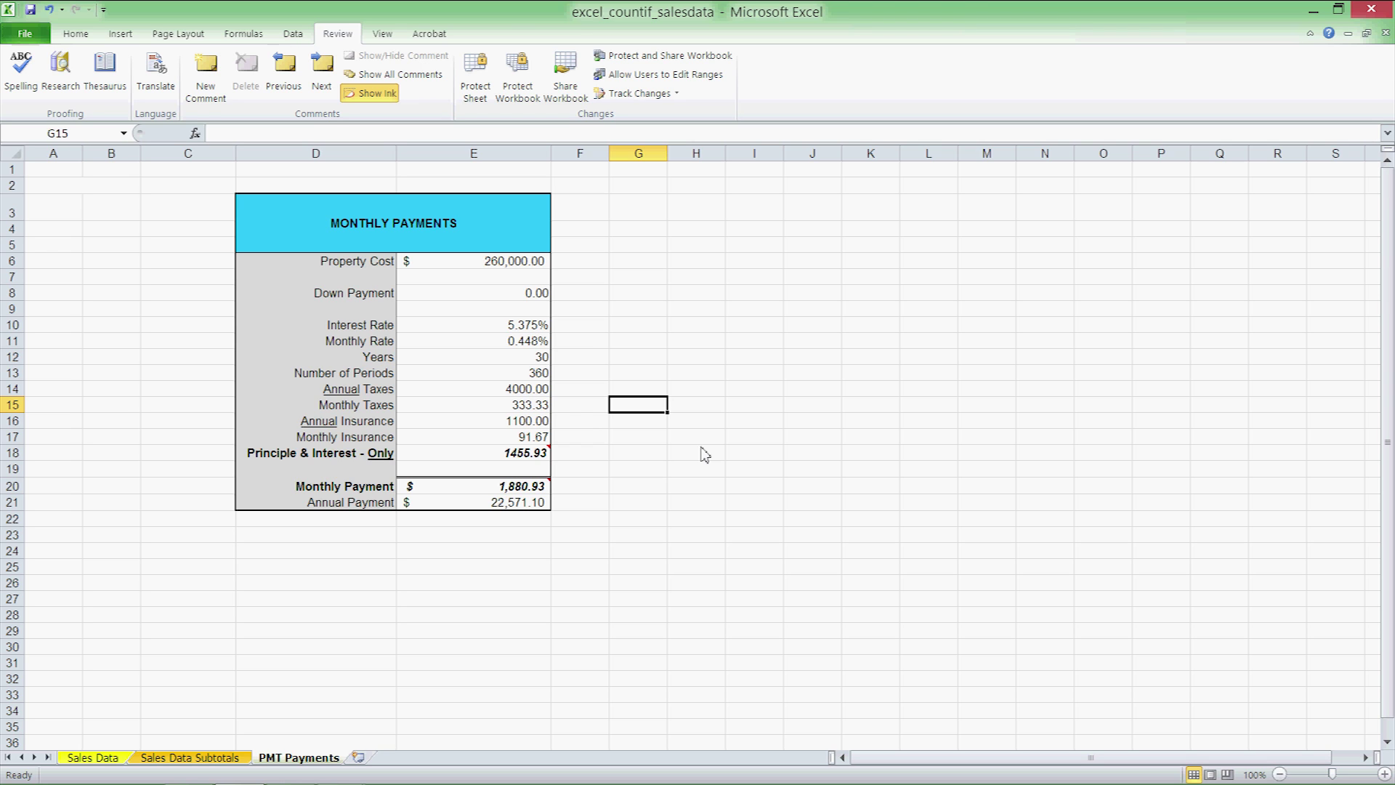
left_click(469, 486)
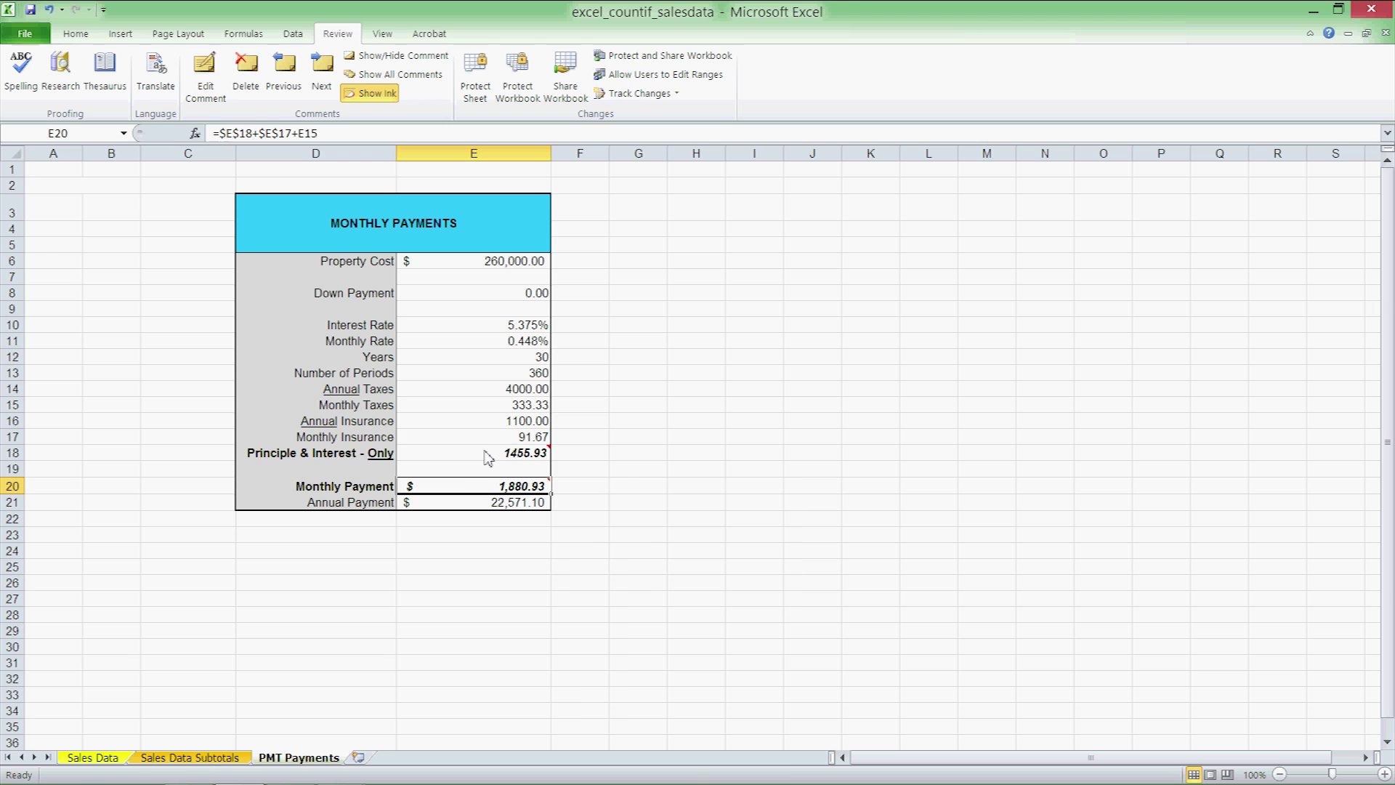
left_click(487, 456)
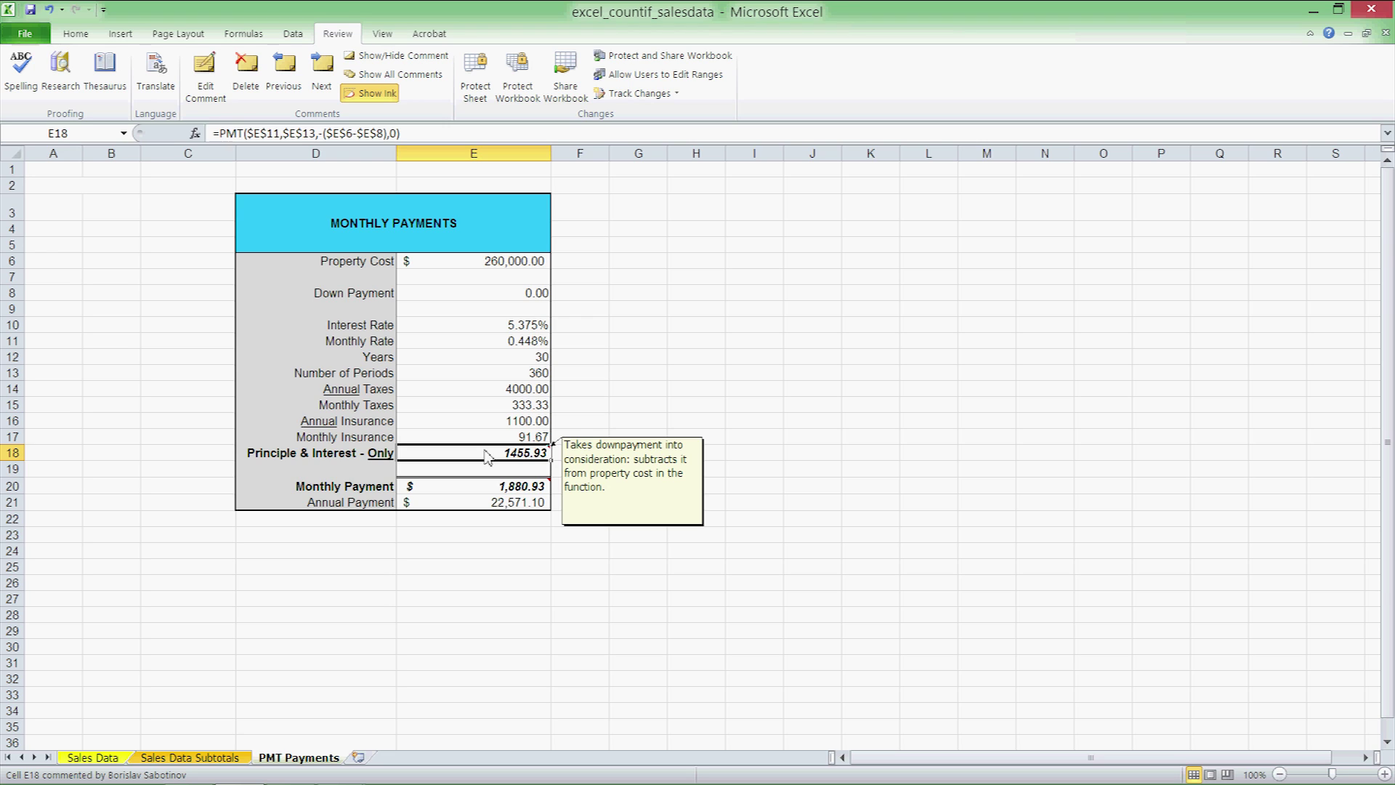
mouse_move(494, 494)
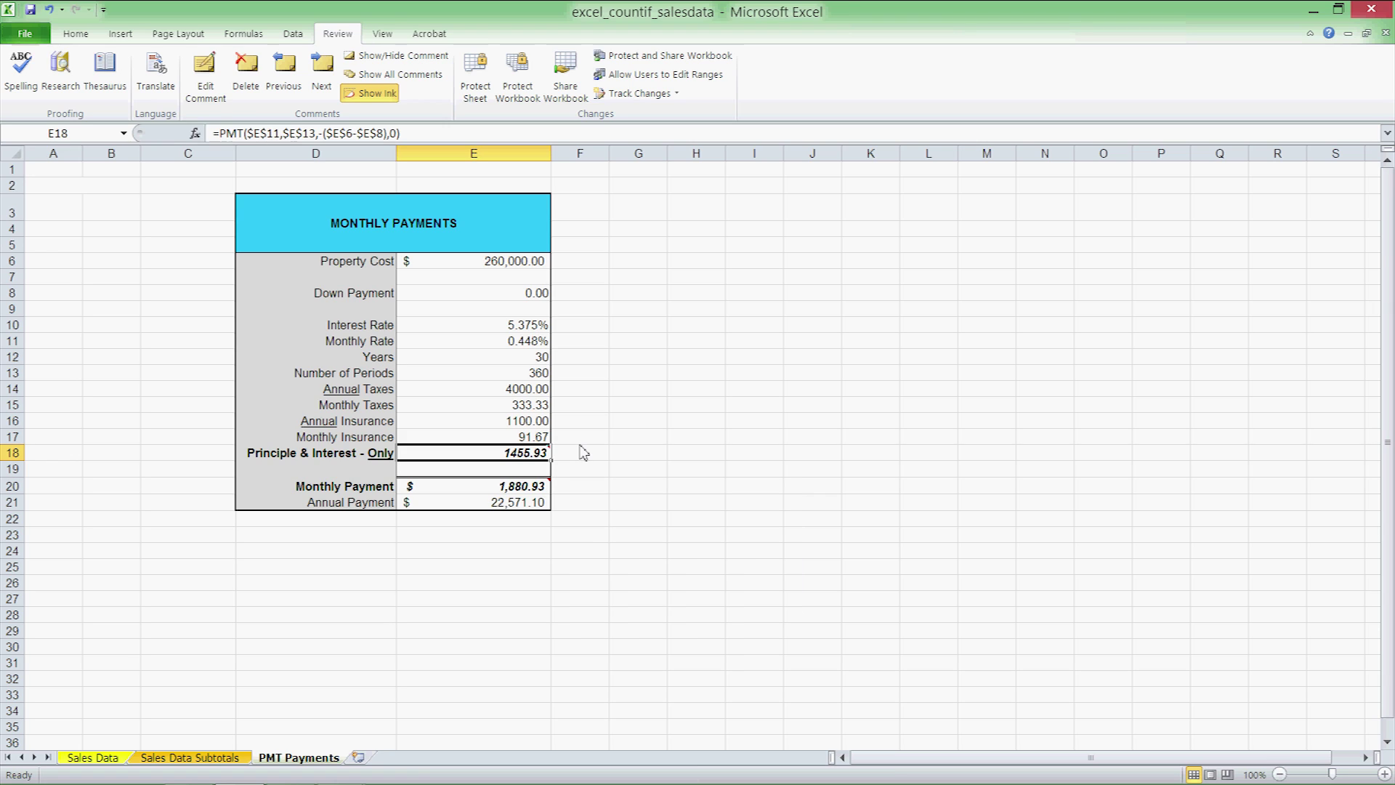
mouse_move(521, 461)
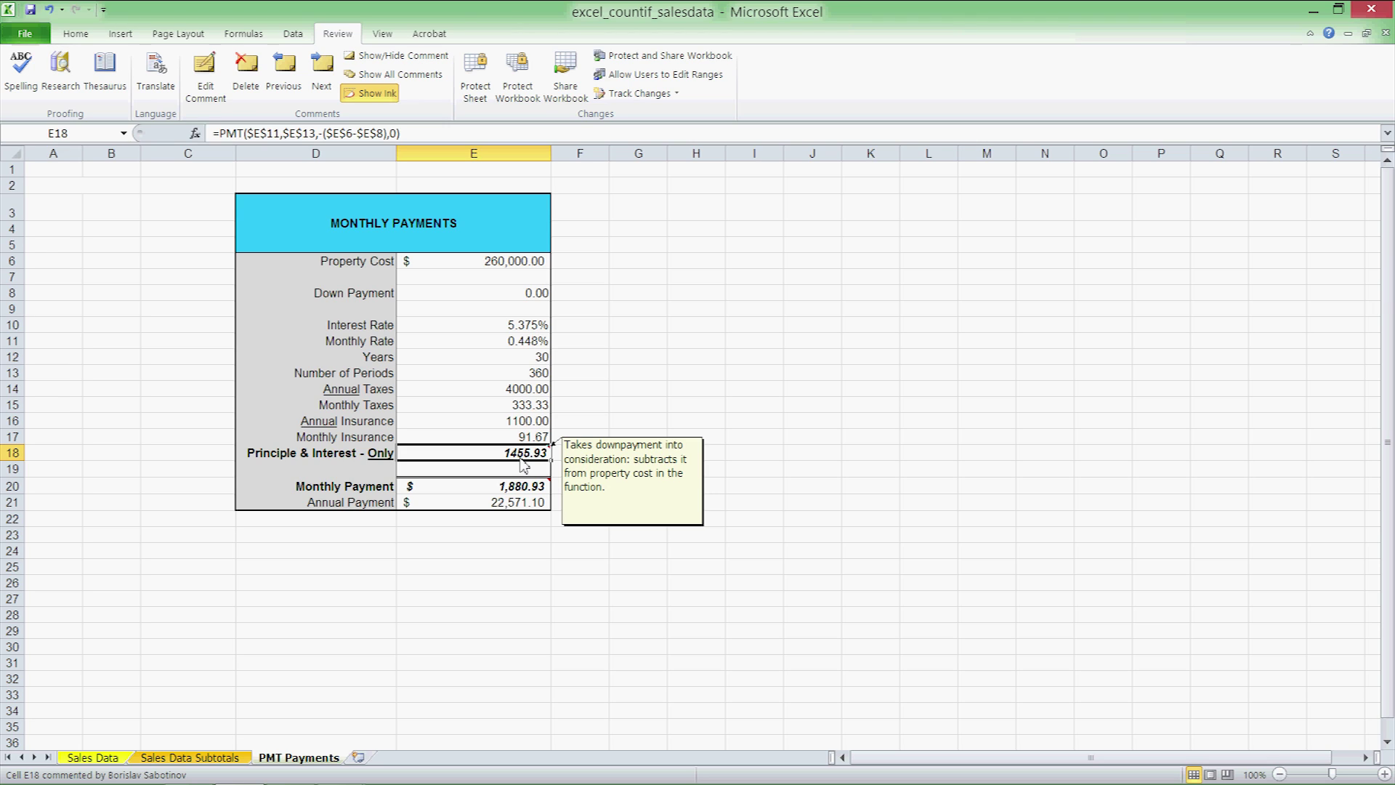
left_click(293, 34)
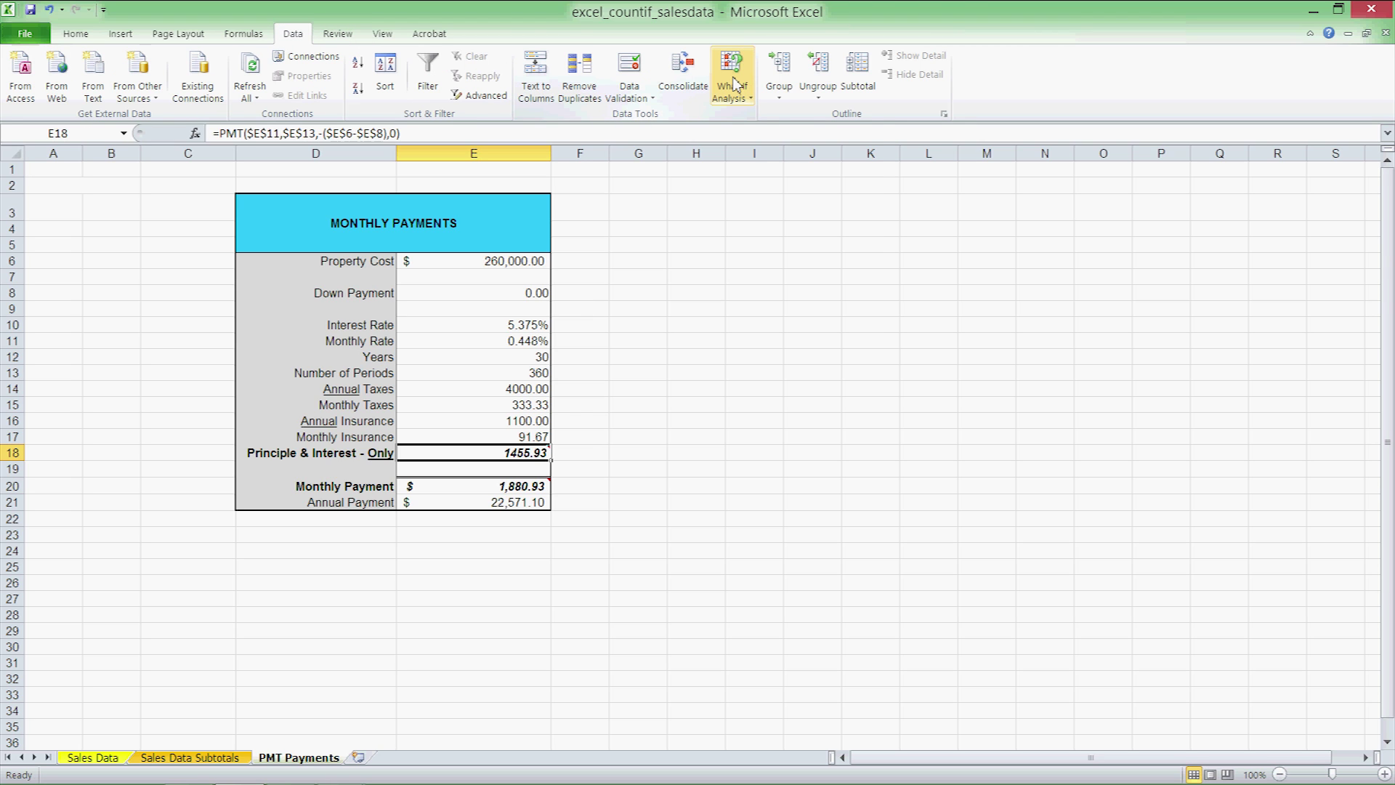
Goal Seek E18 to 2000 by changing Number of Periods in E13
left_click(736, 84)
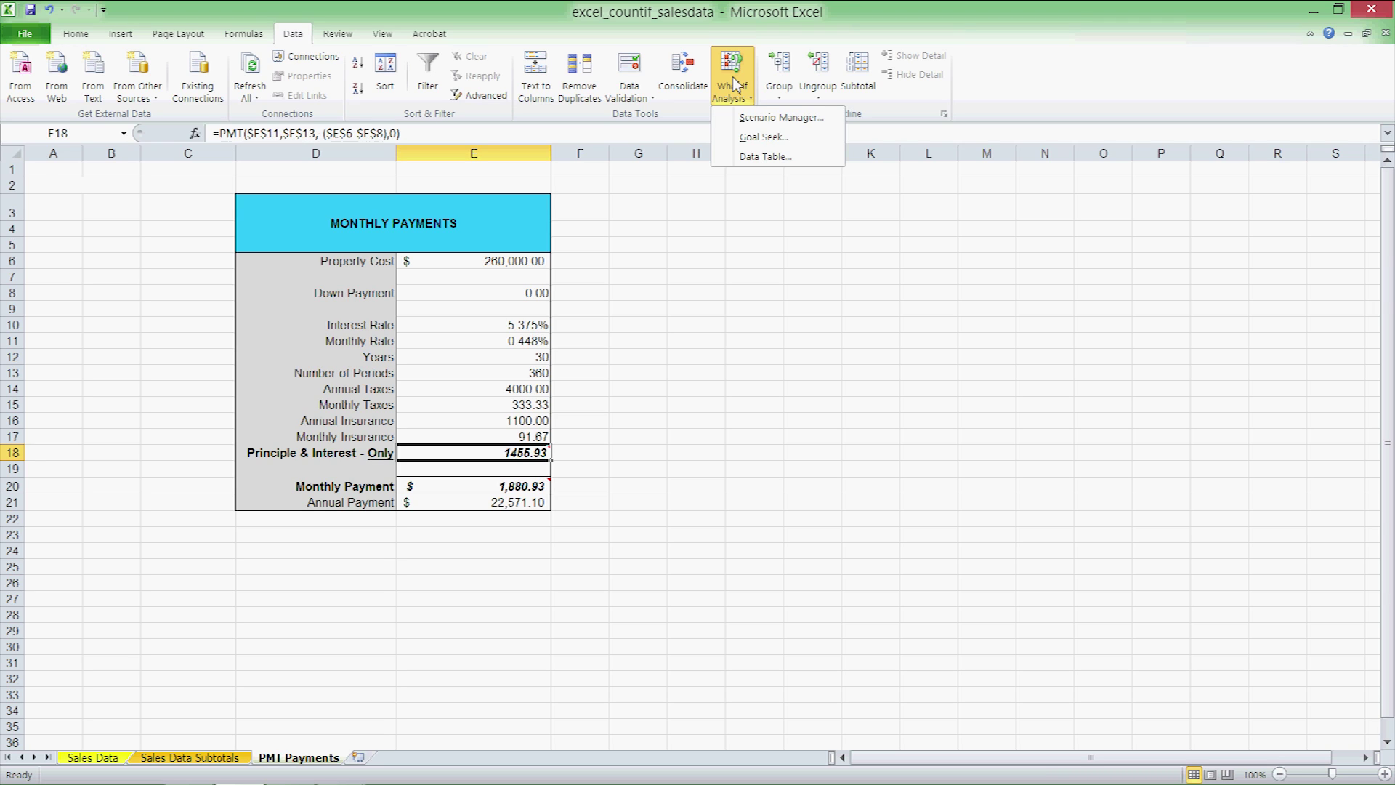
left_click(774, 137)
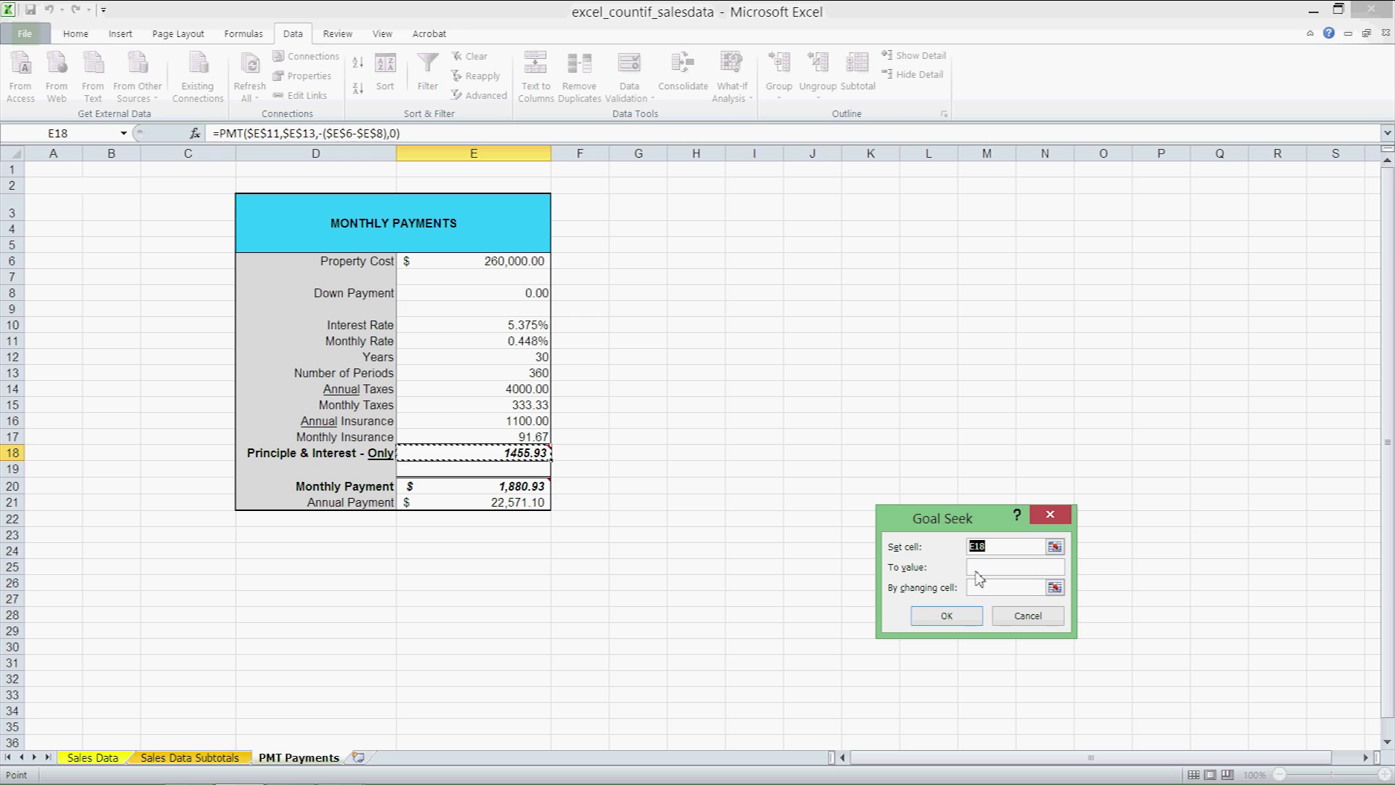
left_click(1039, 565)
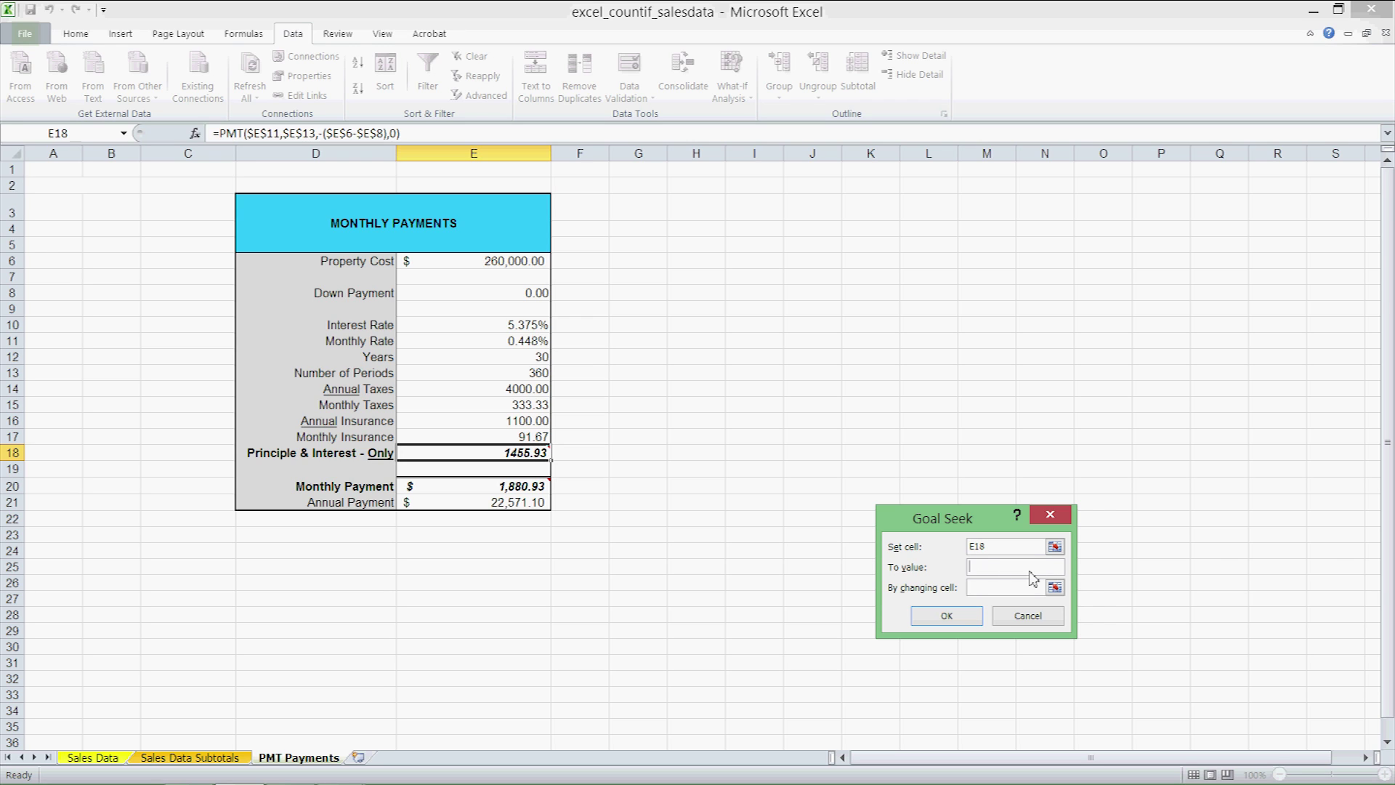
type("2000")
left_click(1030, 591)
left_click(480, 380)
left_click(930, 621)
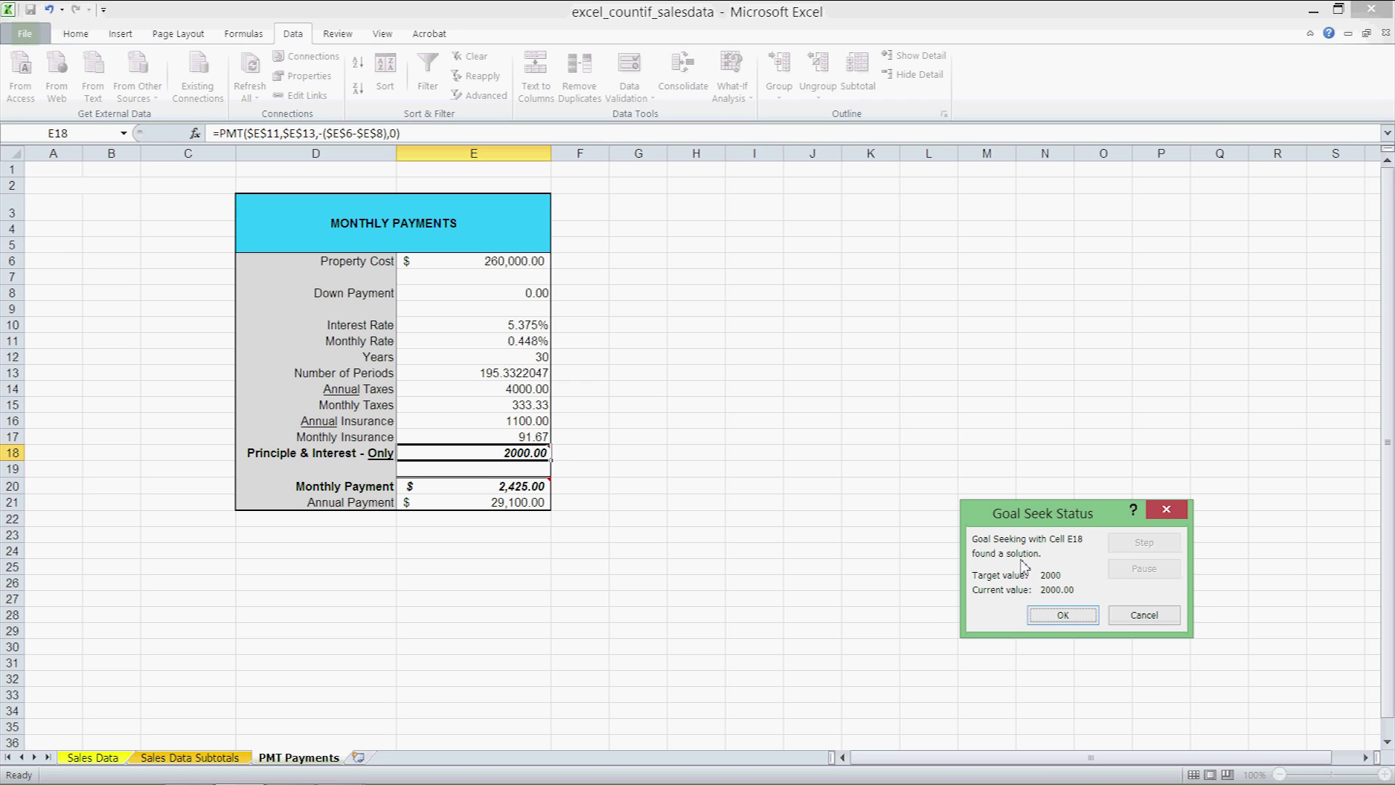
Accept the Goal Seek solution of 195.3322047 periods
left_click(1062, 616)
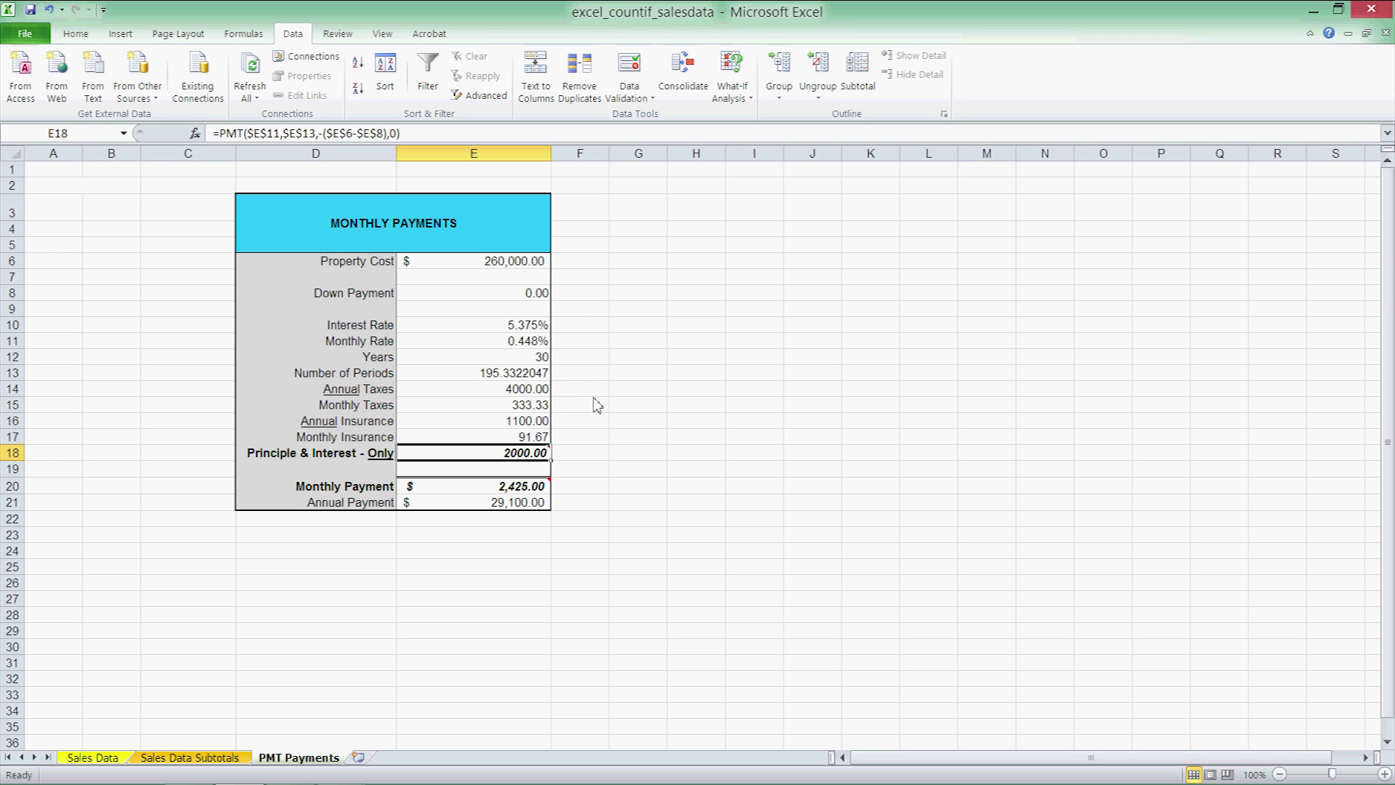
Goal Seek E18 to 3000 by changing Property Cost in E6, giving 390,000.00
left_click(741, 97)
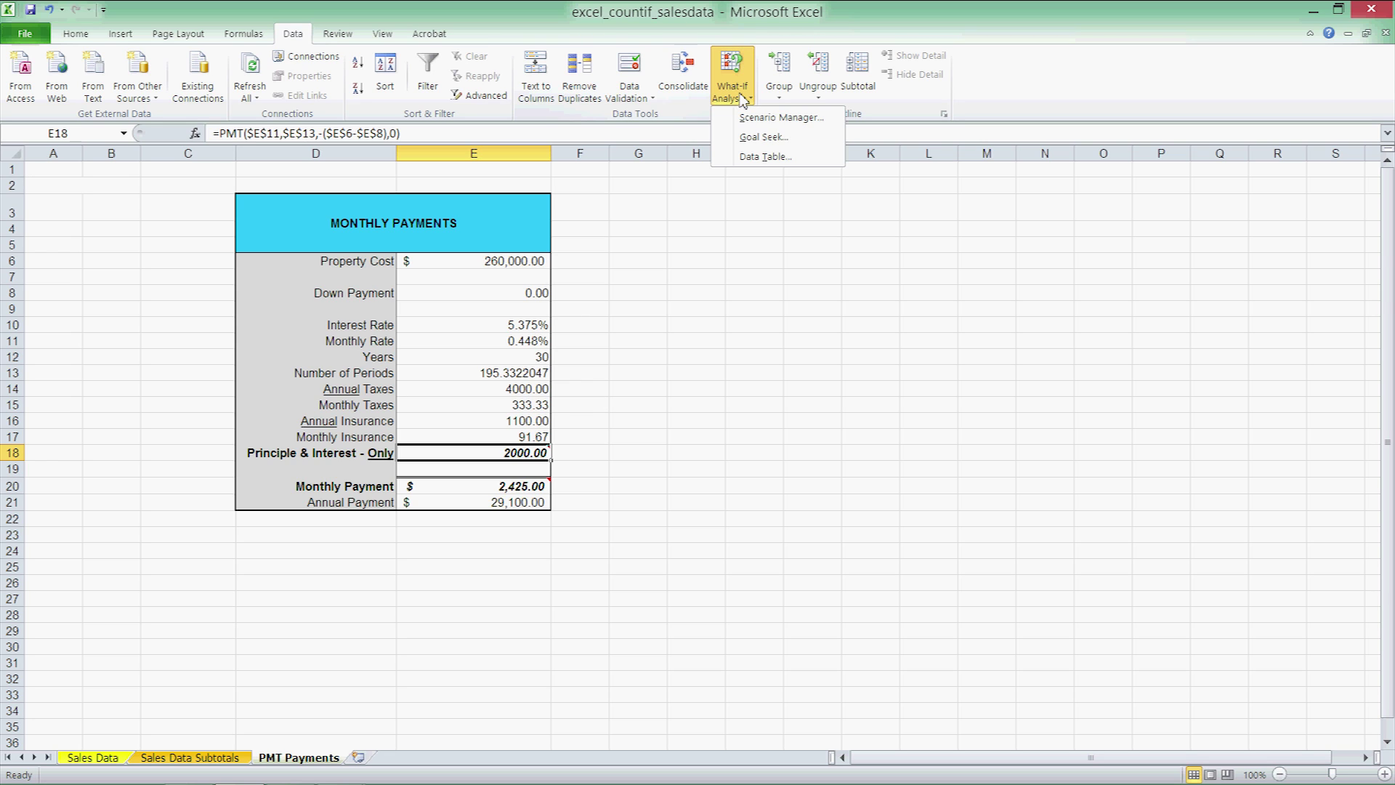
left_click(763, 136)
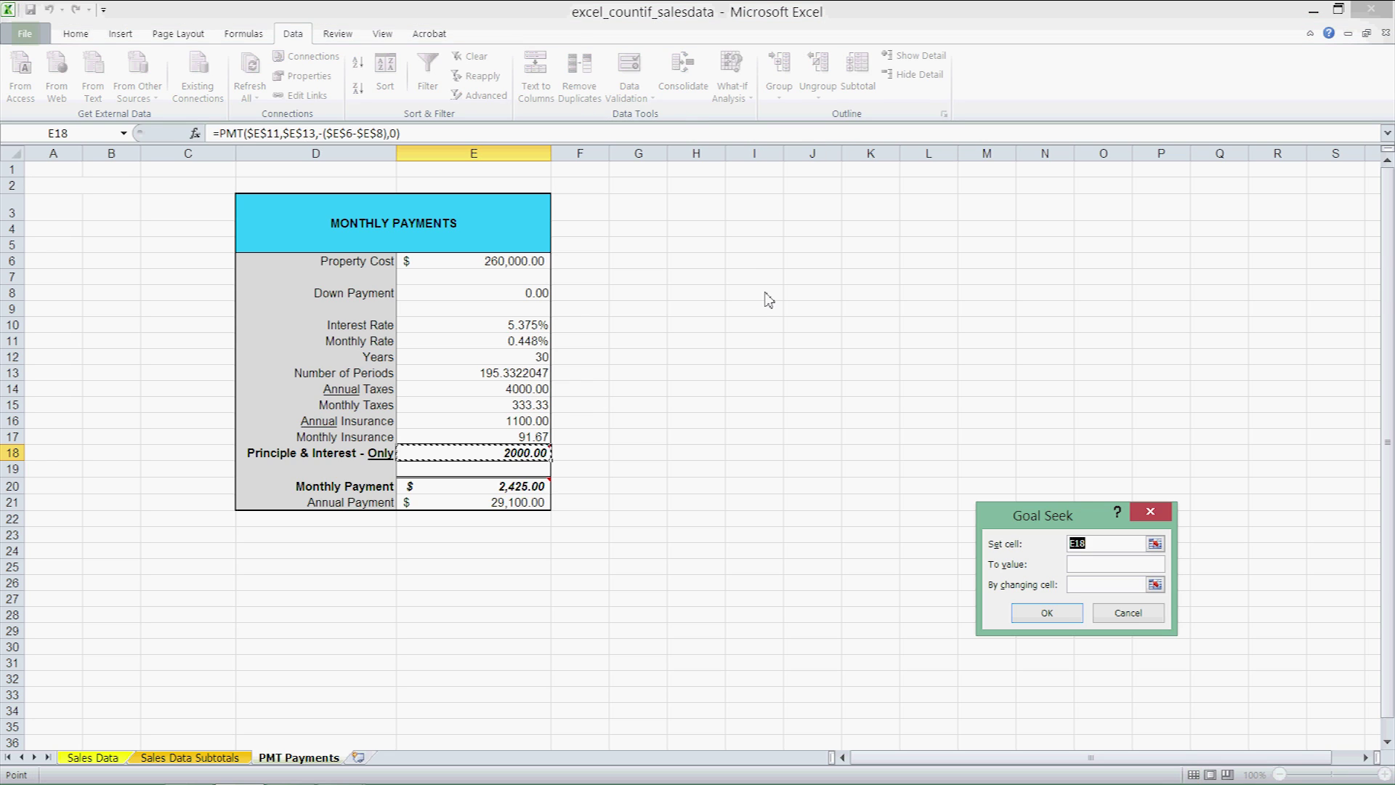
left_click(1071, 568)
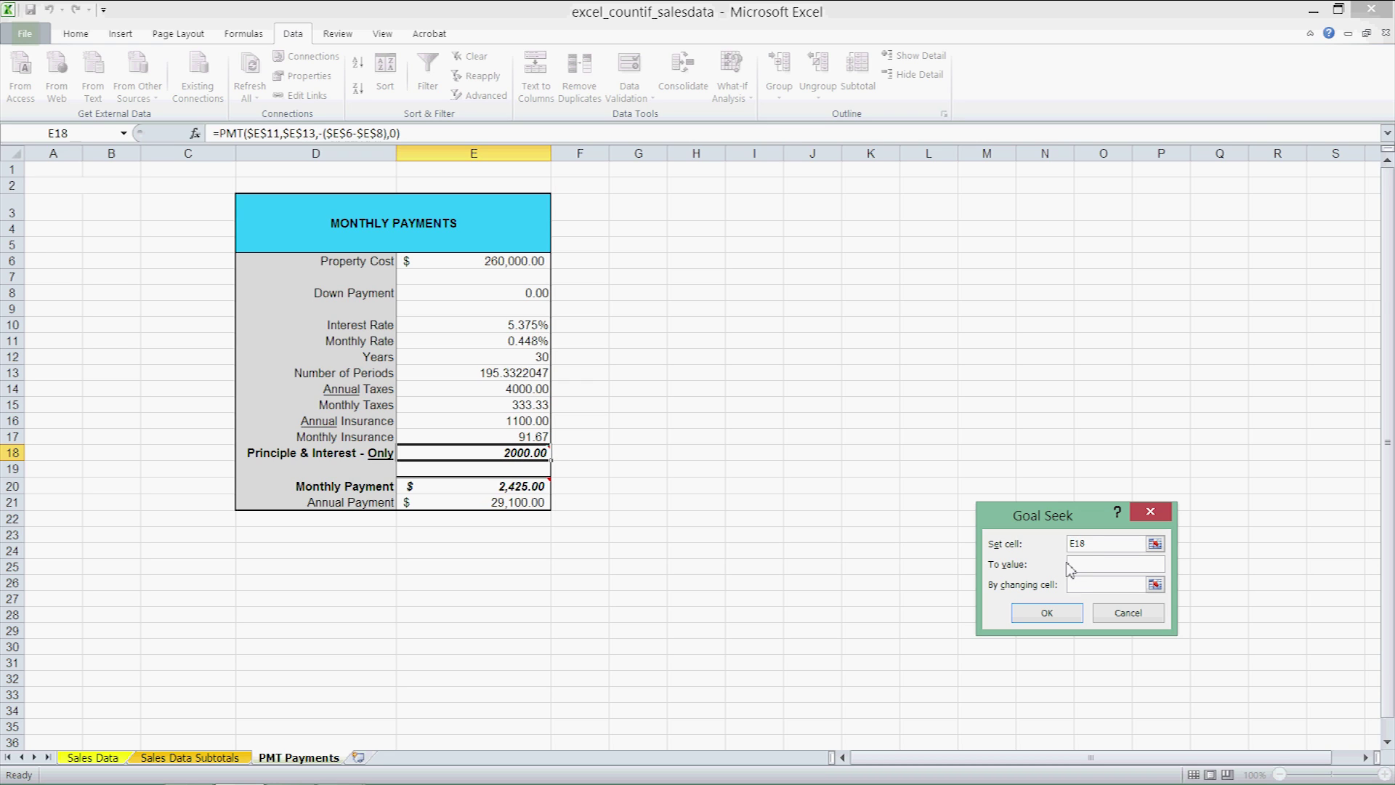
type("3000")
left_click(1090, 587)
left_click(507, 272)
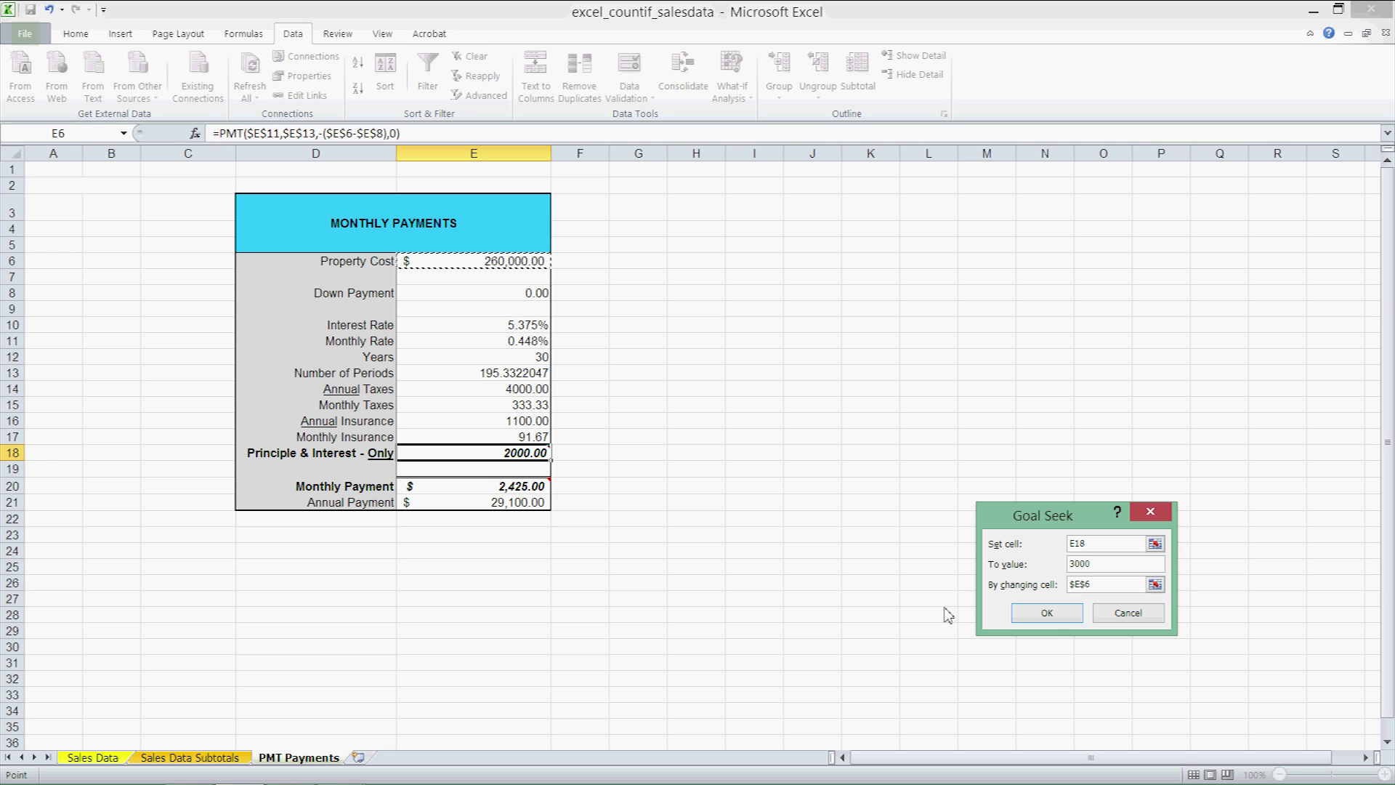
left_click(1047, 613)
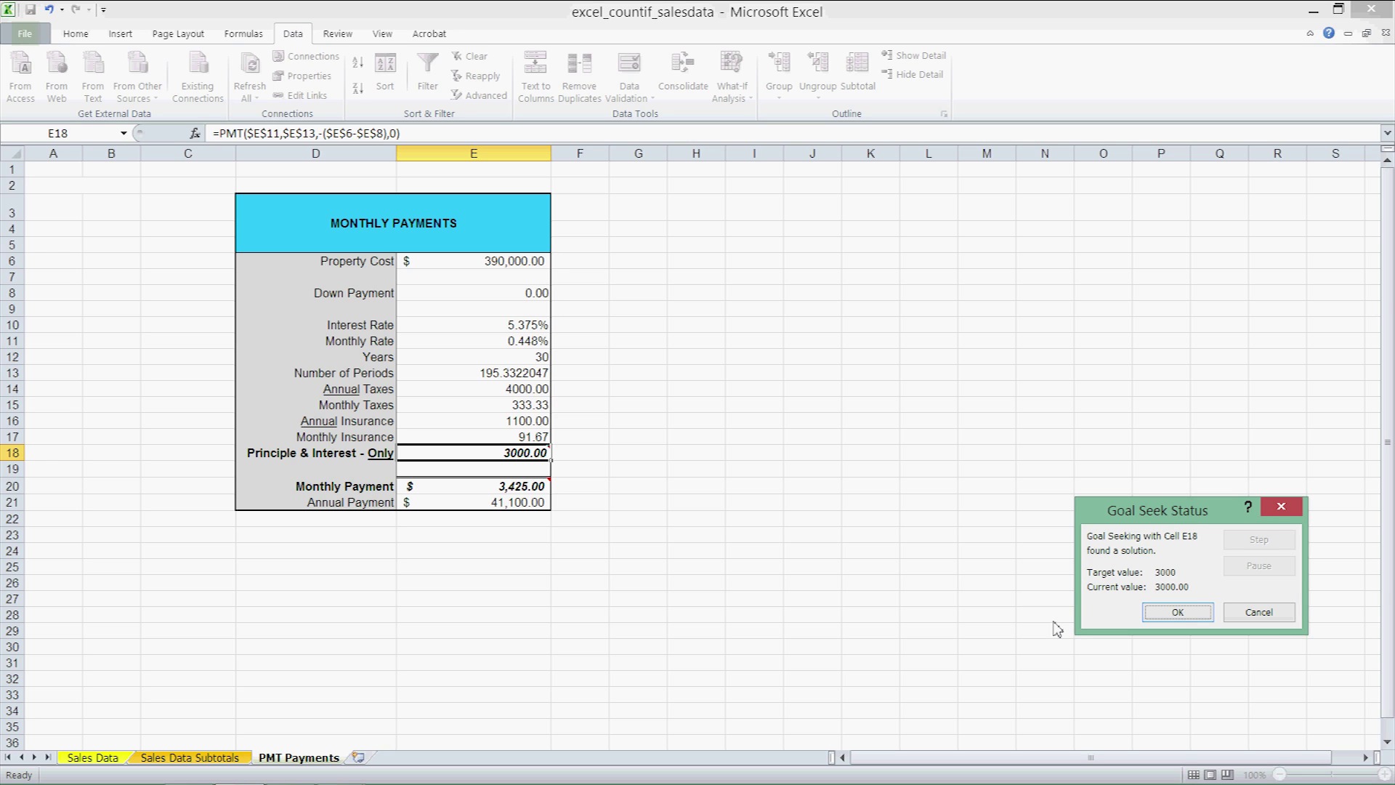
left_click_drag(1140, 509, 785, 404)
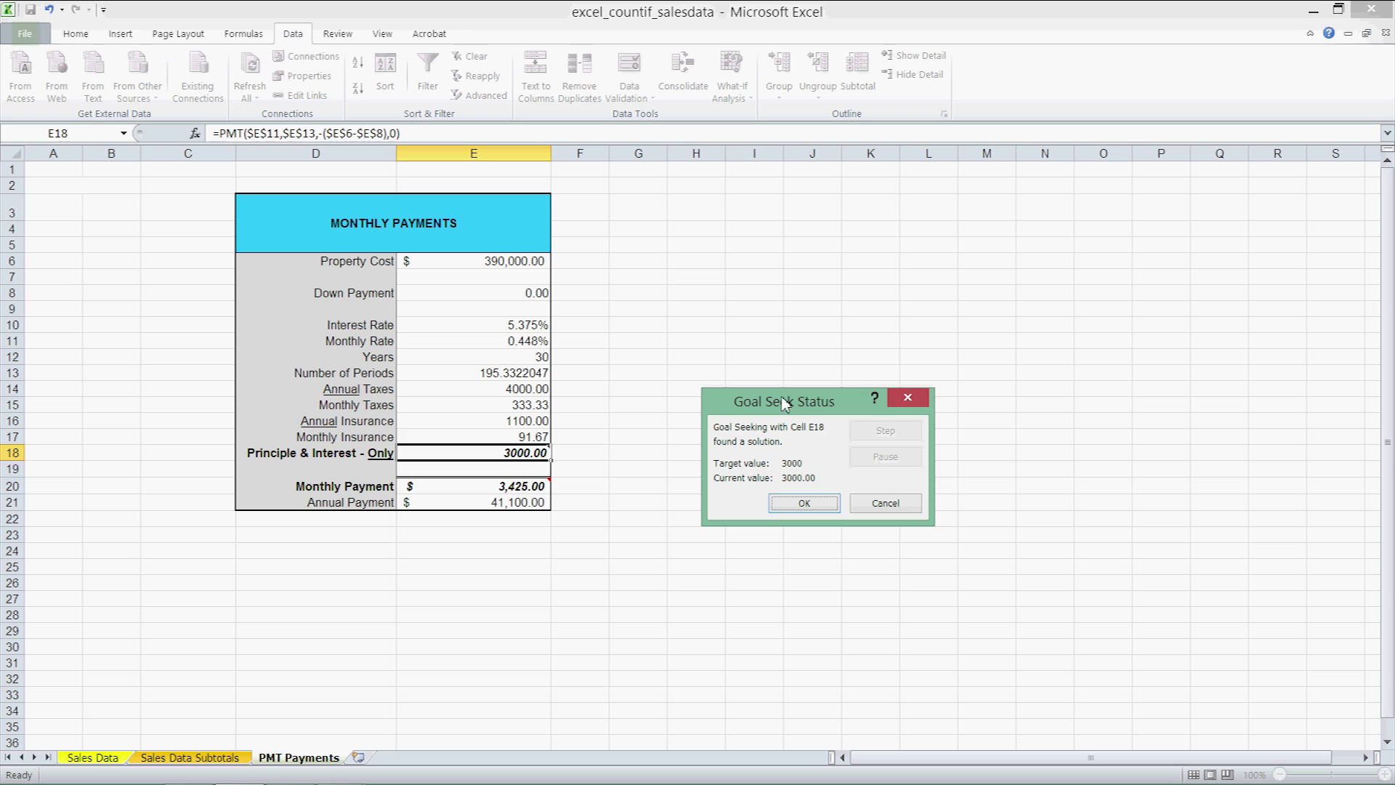